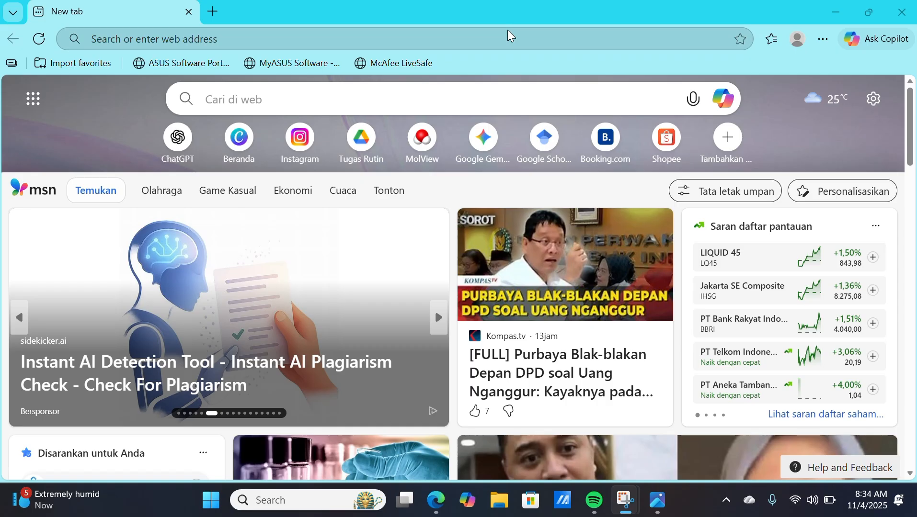
- Find the MolView site with a web search for "mol view" and dismiss its update popup
left_click(262, 39)
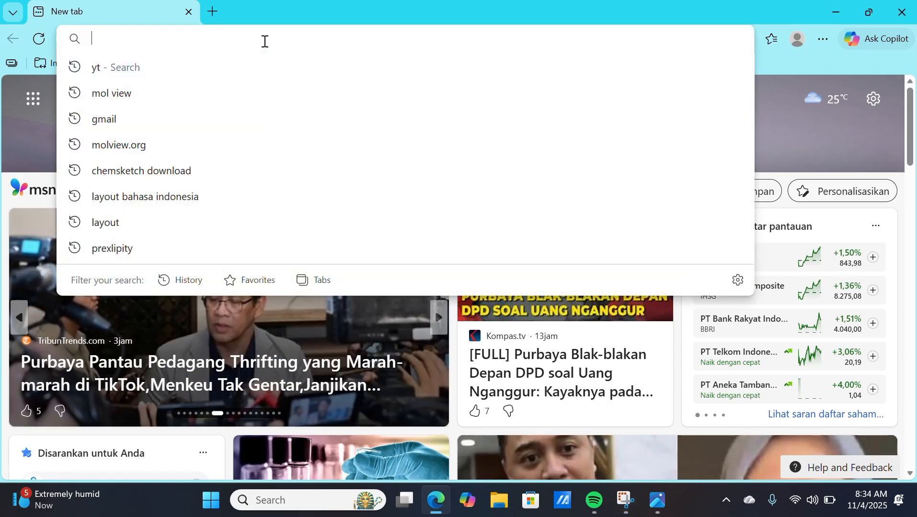
type("molm")
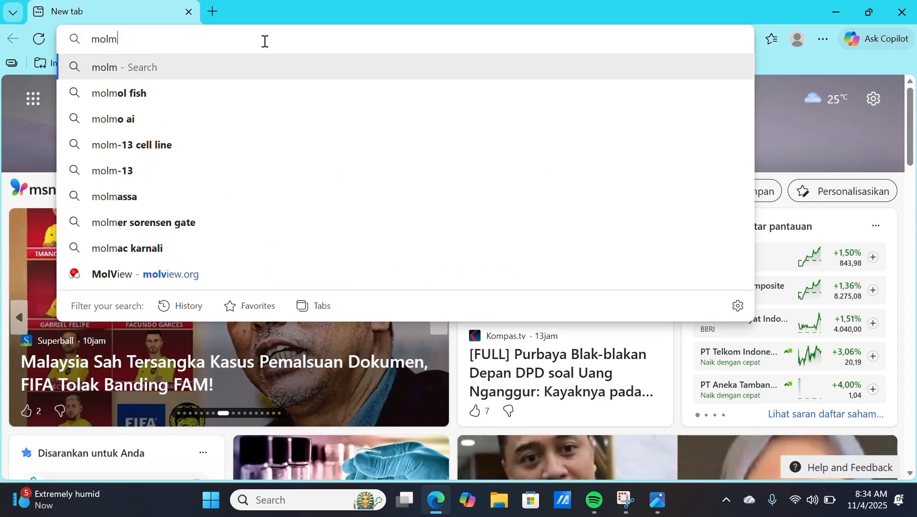
key("BackSpace")
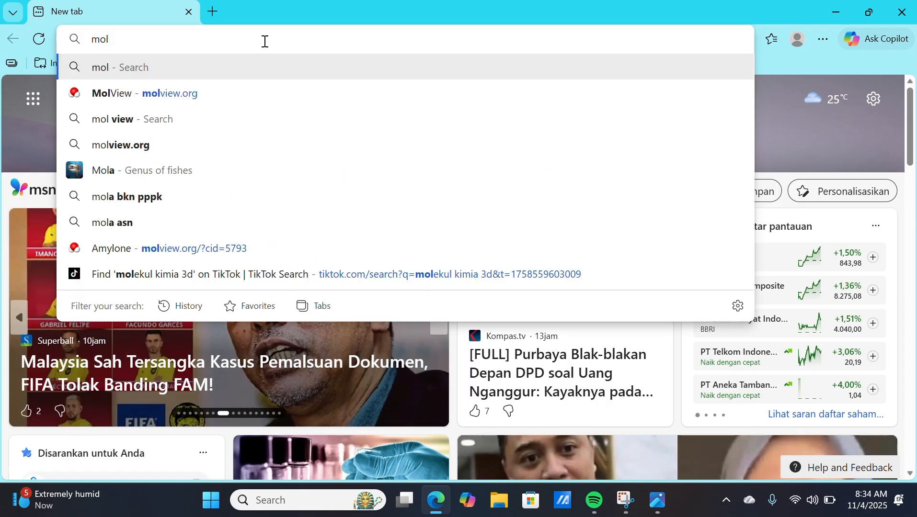
type("view")
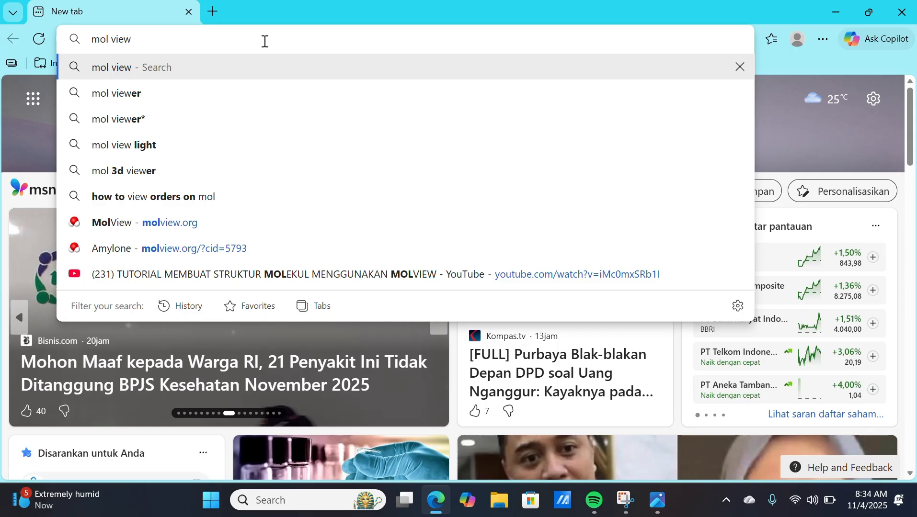
key("Return")
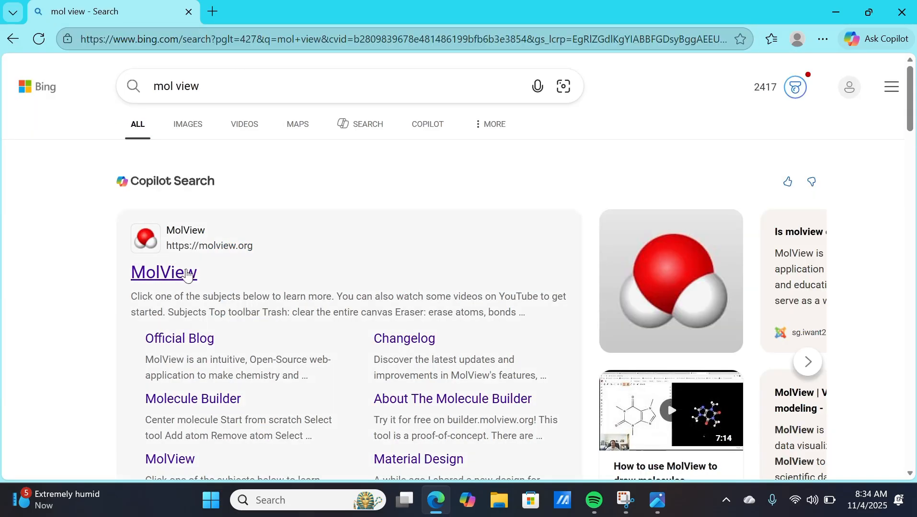
left_click(187, 274)
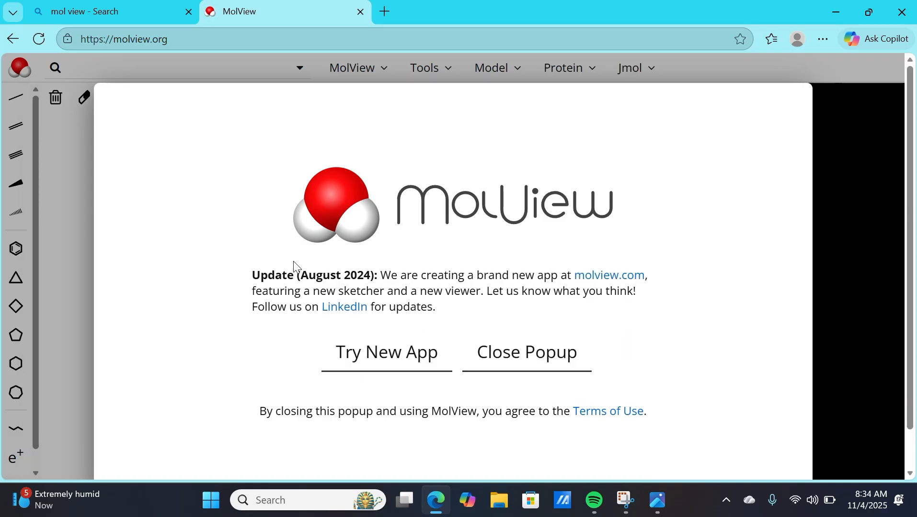
scroll(323, 220, "down", 1)
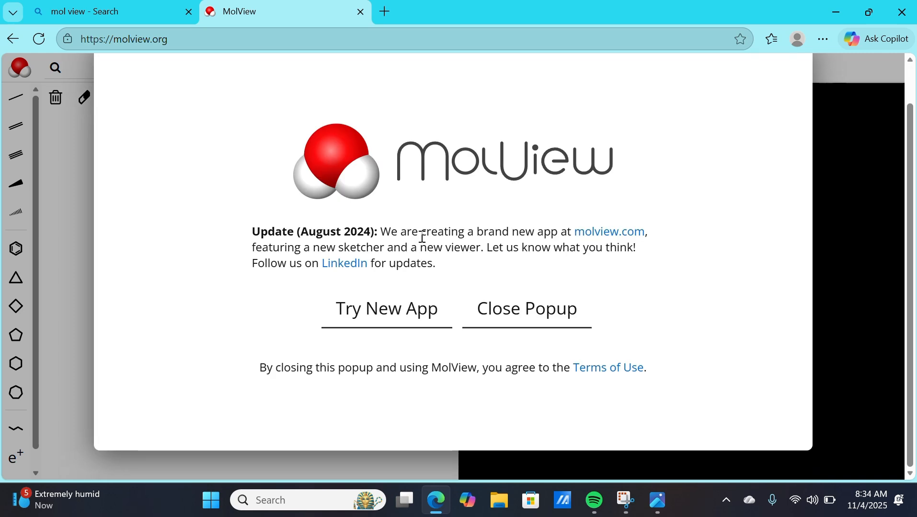
left_click(541, 312)
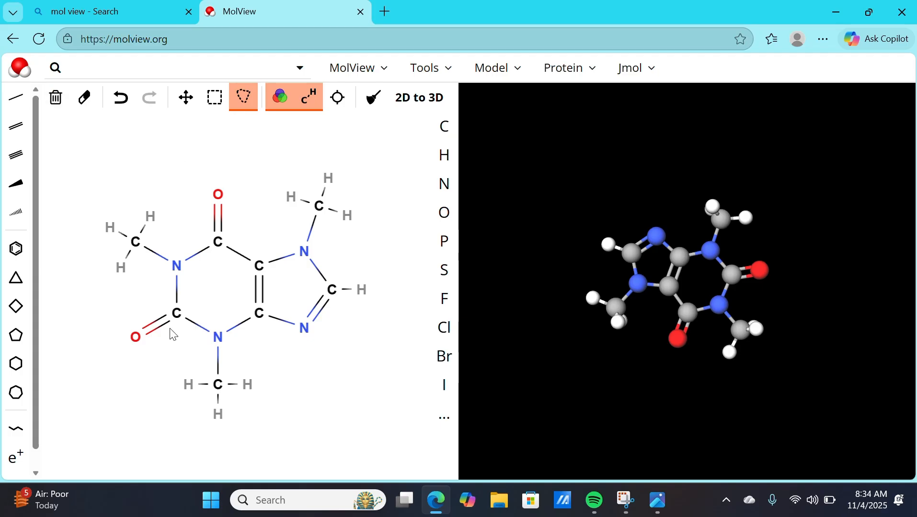
- Clear the default molecule from the sketch canvas and place a single carbon atom
left_click(56, 105)
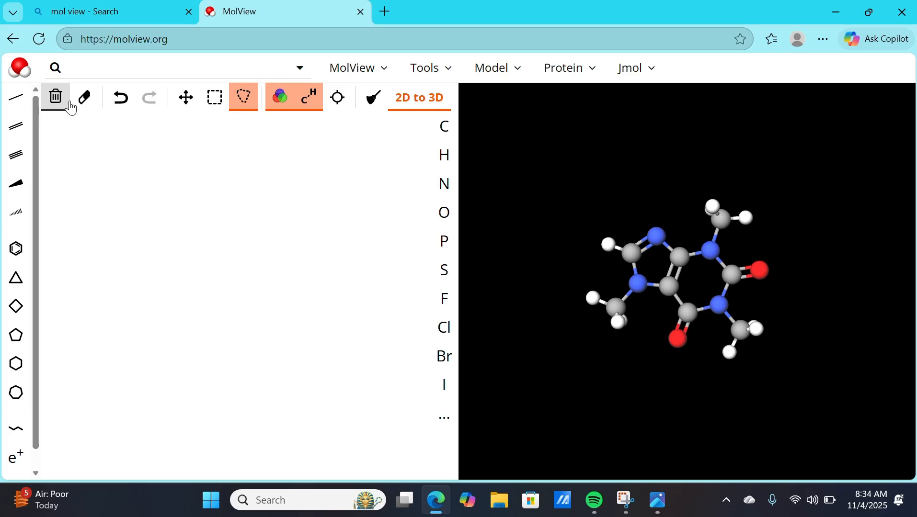
left_click(442, 135)
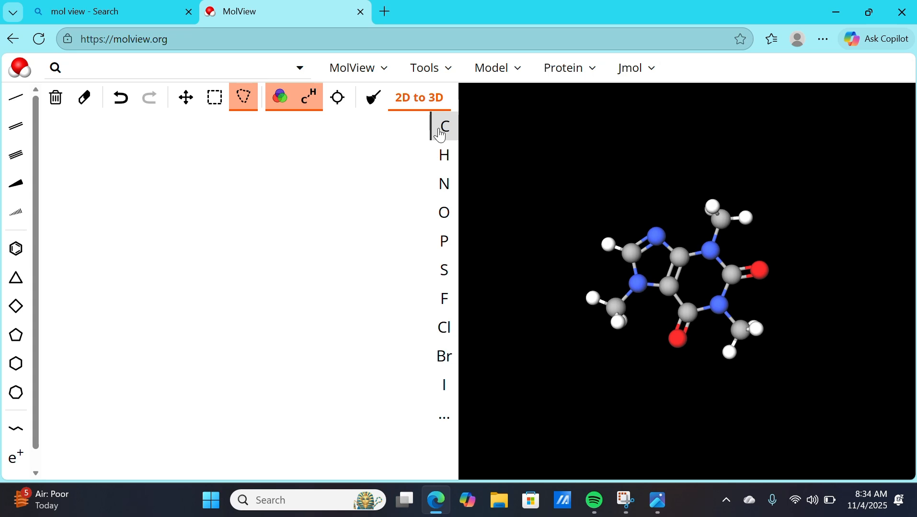
left_click(442, 136)
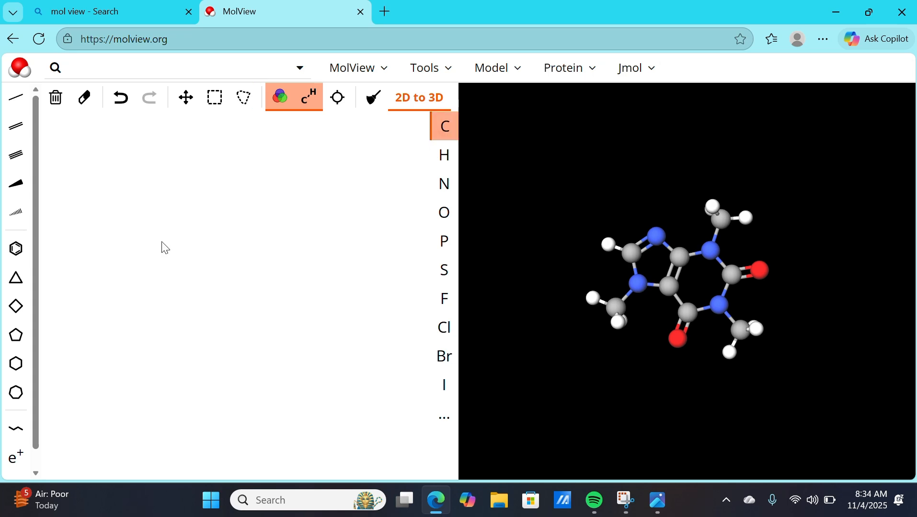
left_click(161, 242)
- Extend the carbon with single bonds into a straight four-carbon chain and add a one-carbon branch below each middle carbon
left_click(21, 107)
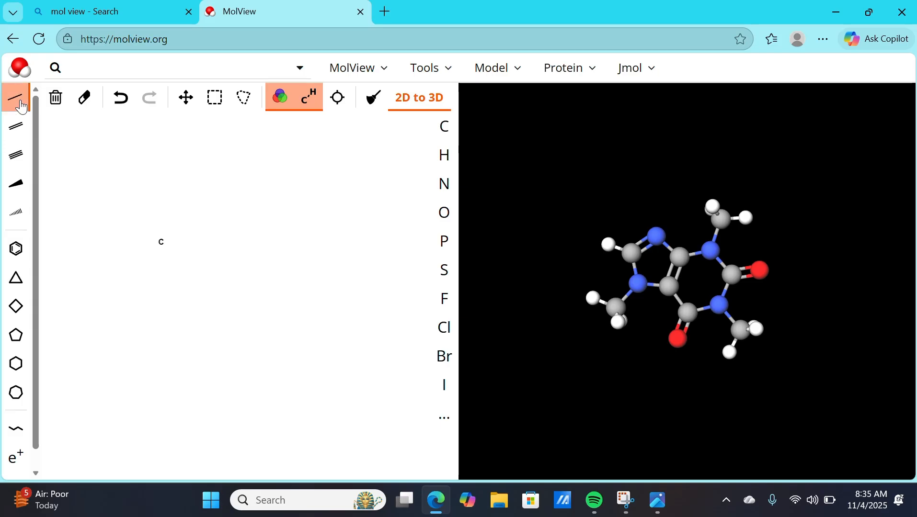
left_click(161, 243)
left_click(188, 243)
left_click(214, 246)
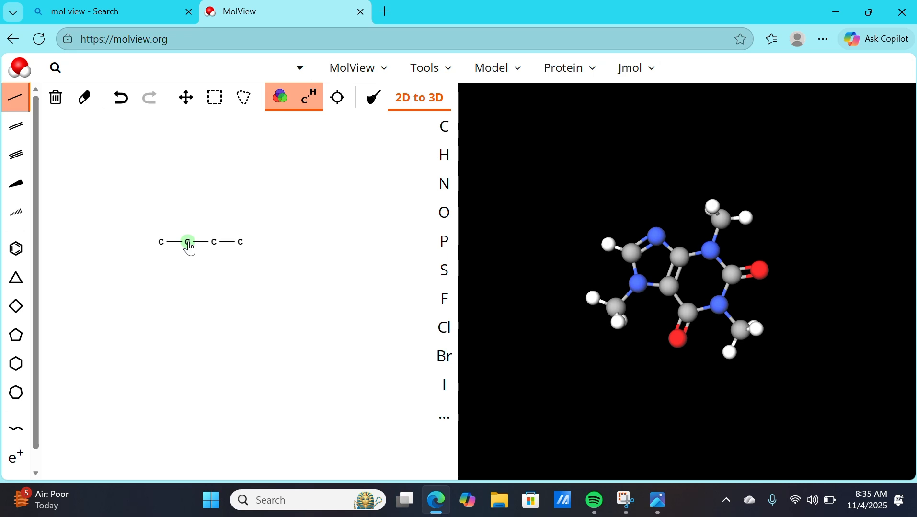
left_click(189, 245)
left_click(215, 245)
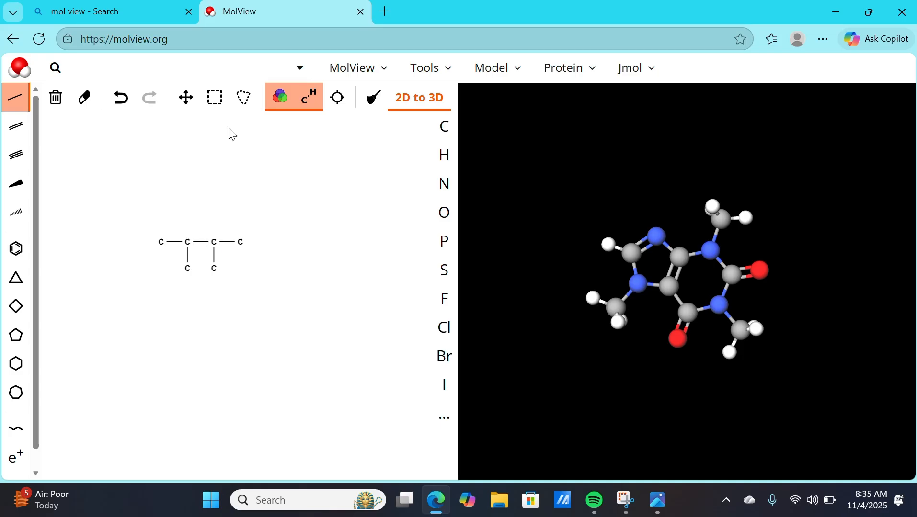
- Show all hydrogens on the sketched structure, then center and clean up its layout
left_click(308, 106)
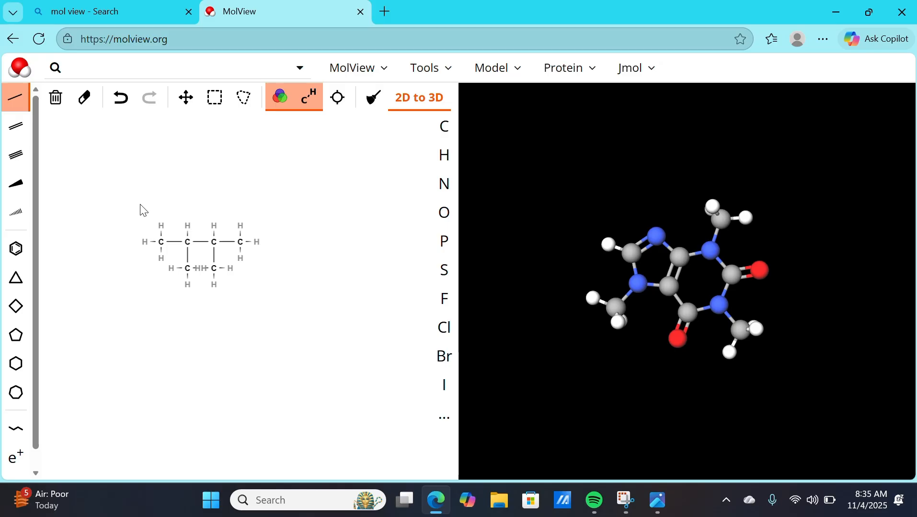
left_click(338, 104)
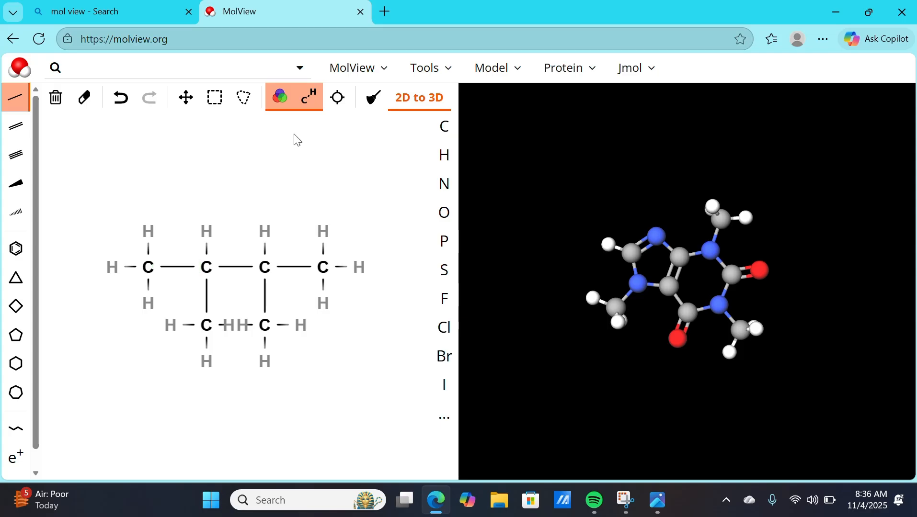
left_click(372, 107)
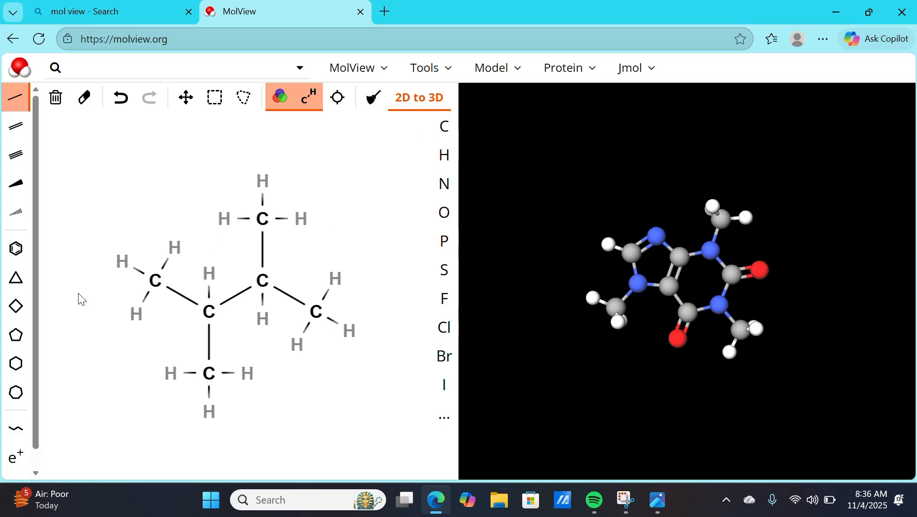
left_click(209, 342)
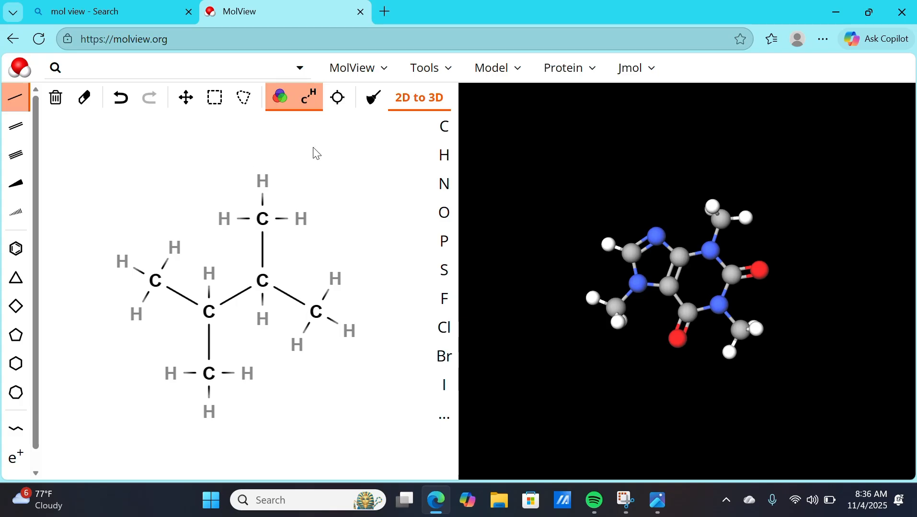
- Convert the 2D sketch to a 3D model and rotate the model
left_click(419, 107)
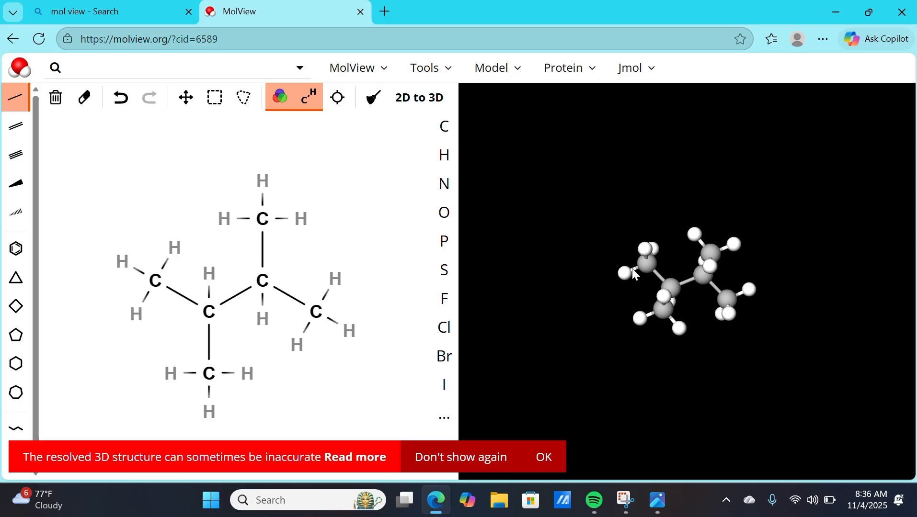
left_click_drag(633, 273, 585, 343)
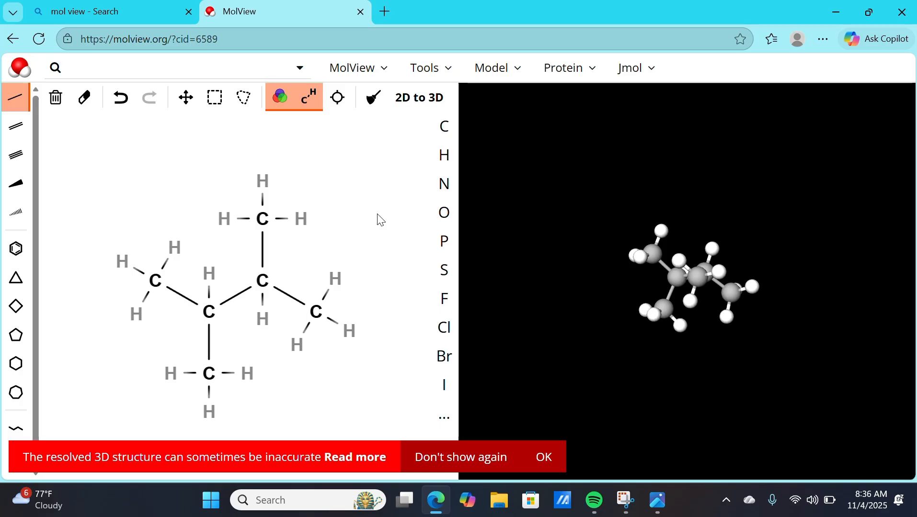
- Review the molecule's information card, including formula, percent composition and systematic name, and return to the sketcher
left_click(416, 78)
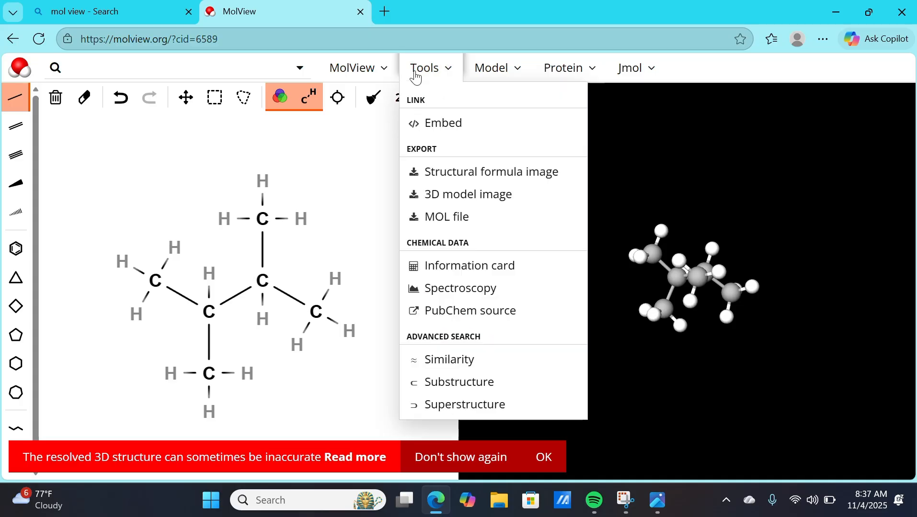
left_click(422, 274)
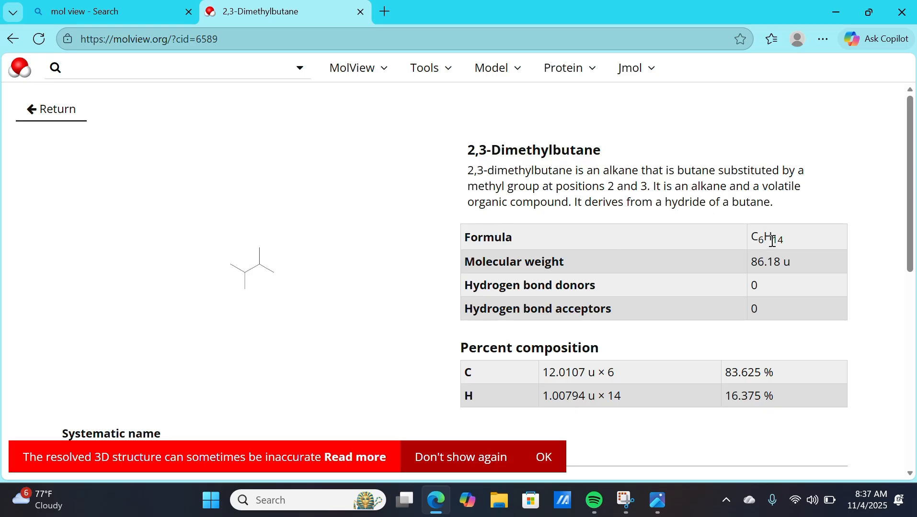
scroll(651, 249, "down", 1)
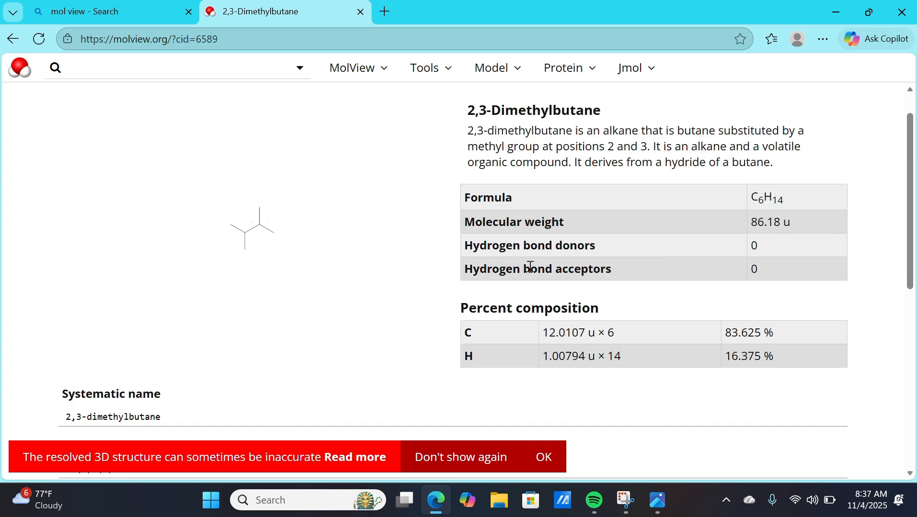
scroll(530, 268, "down", 3)
scroll(532, 270, "up", 4)
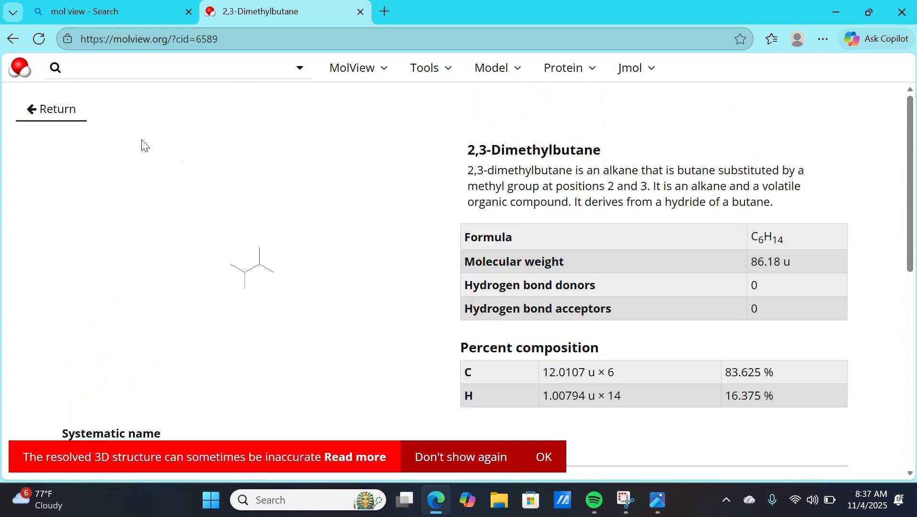
left_click(49, 114)
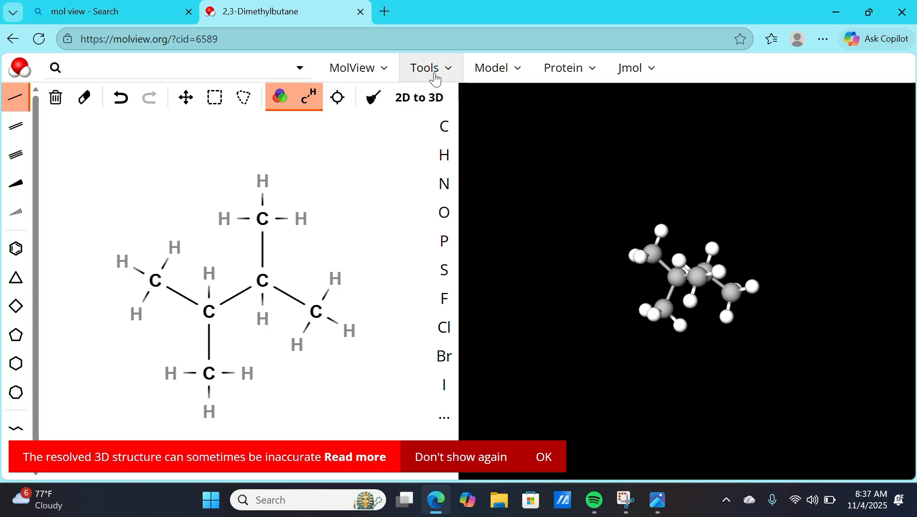
- Switch the 3D model's representation to Stick and rotate the model to inspect it
left_click(506, 84)
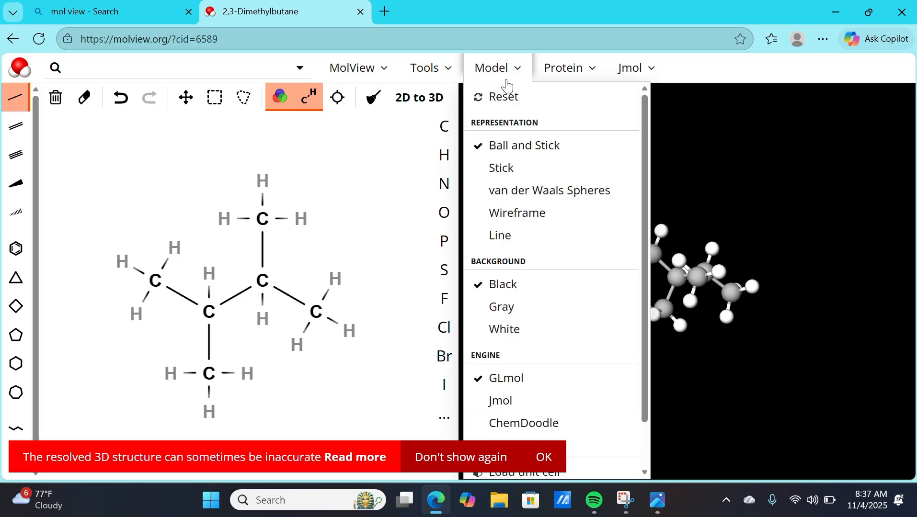
left_click(508, 82)
left_click(508, 82)
left_click(508, 82)
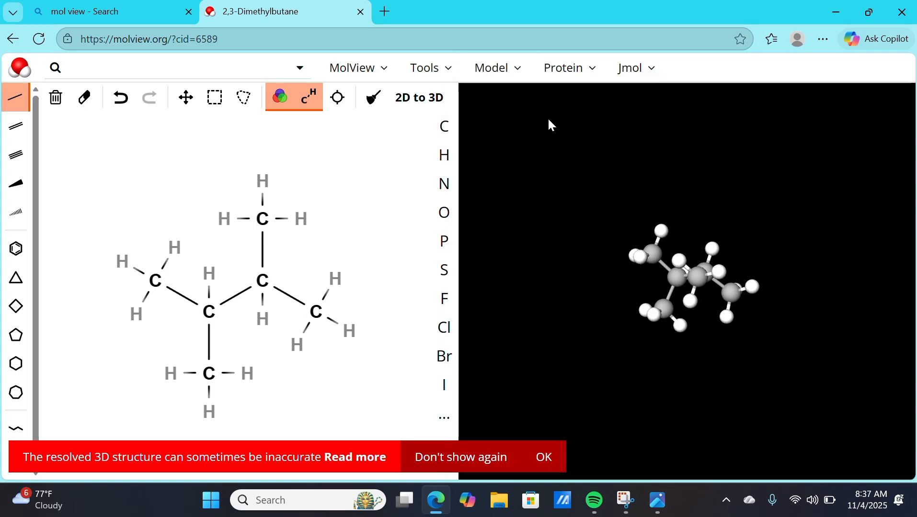
left_click_drag(673, 238, 626, 274)
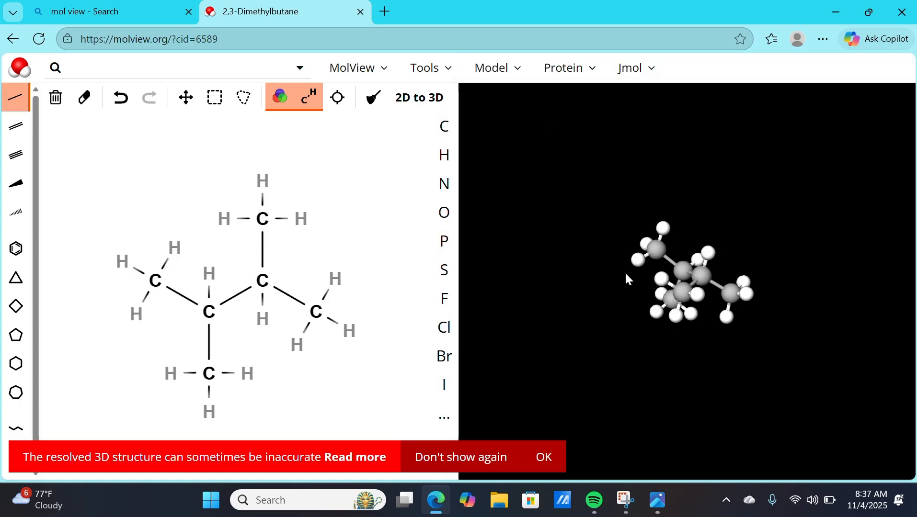
left_click(507, 76)
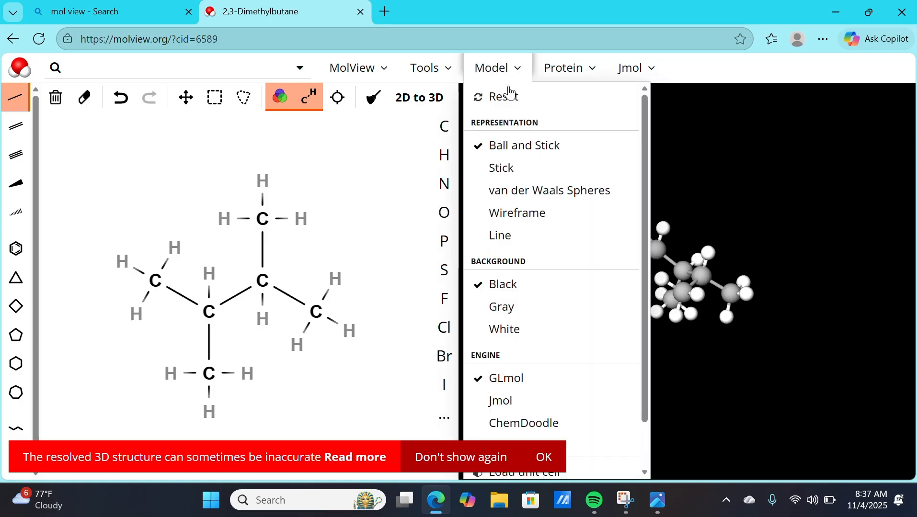
left_click(530, 176)
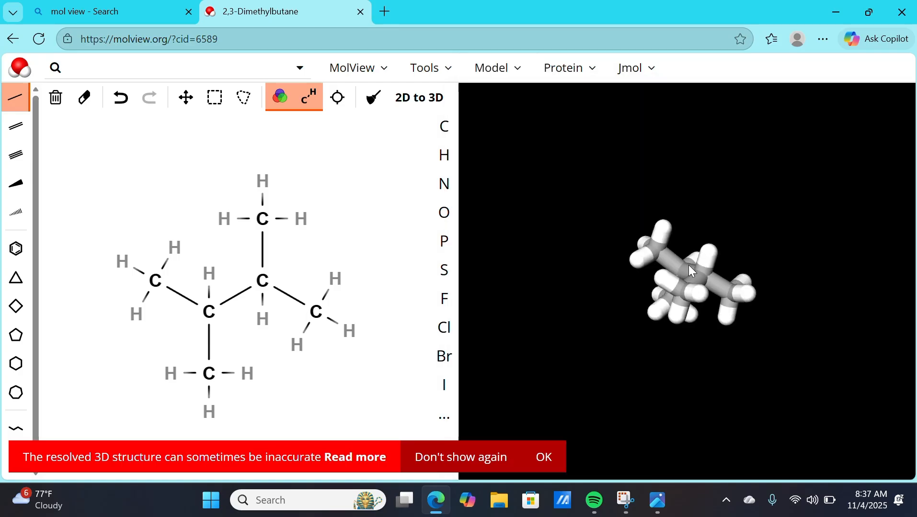
left_click_drag(688, 265, 671, 190)
- Display the 3D model as van der Waals Spheres and rotate it
left_click(518, 83)
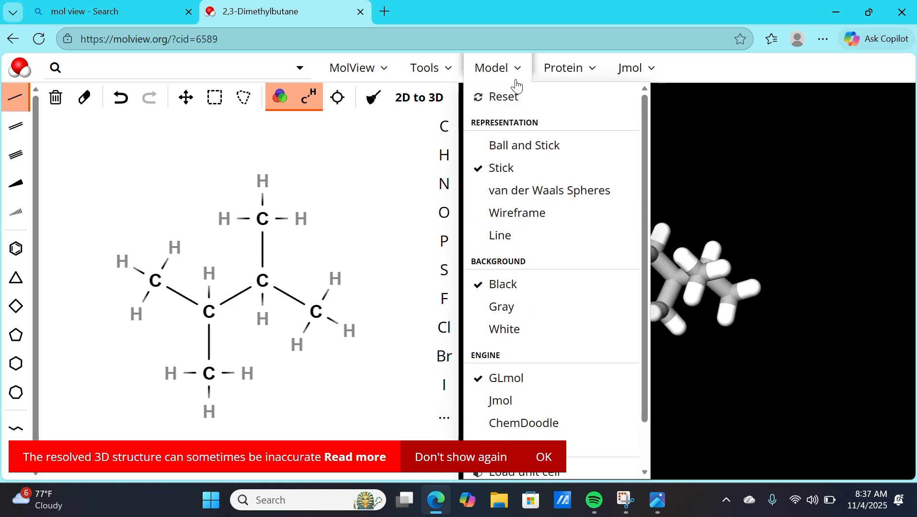
left_click(550, 191)
left_click_drag(677, 274, 716, 243)
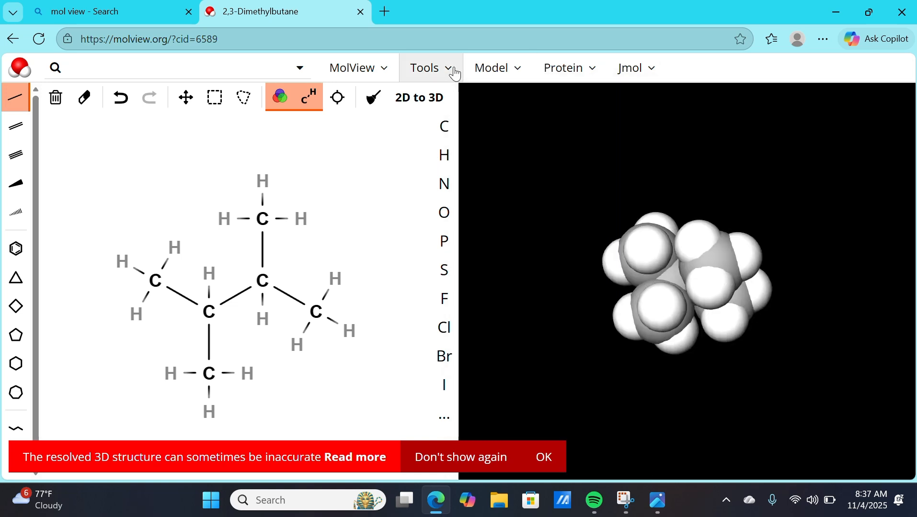
- Set the 3D model's representation to Wireframe, then change it to Line
left_click(473, 68)
left_click(535, 212)
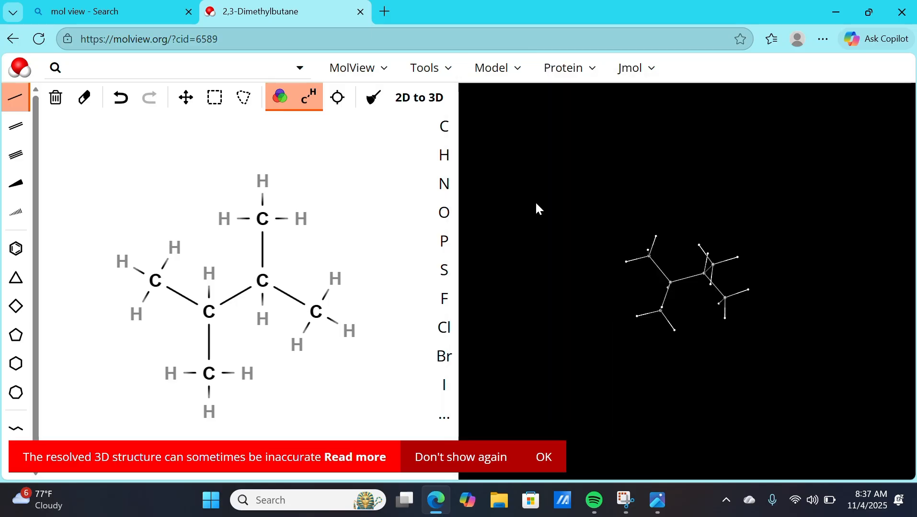
left_click(495, 80)
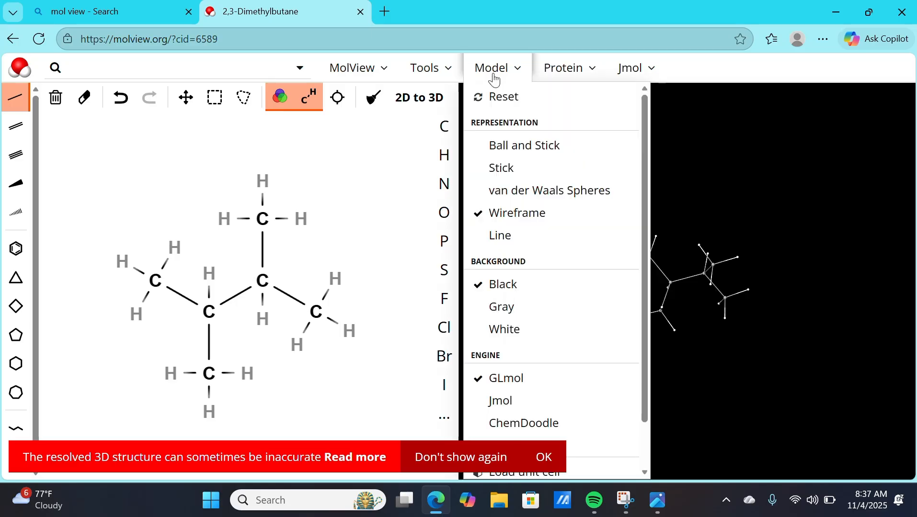
left_click(515, 235)
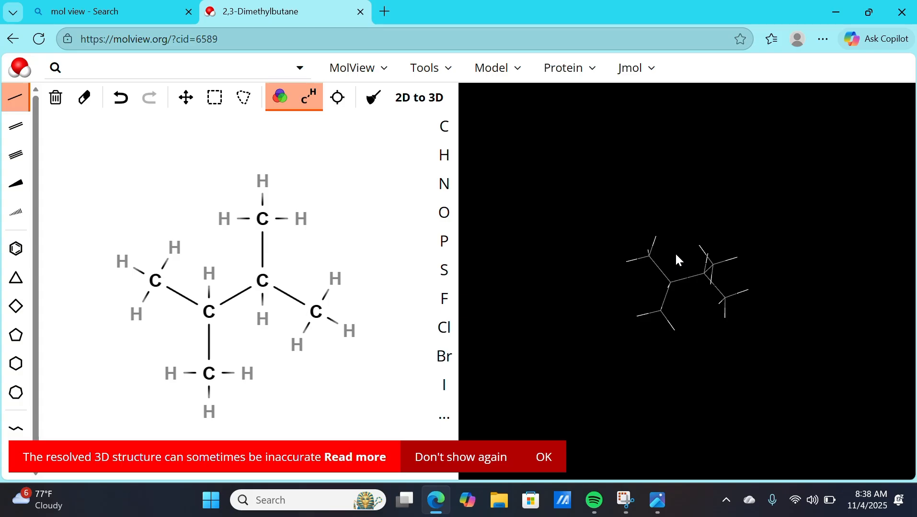
- Rotate the line model of 2,3-dimethylbutane and set its representation to Ball and Stick
mouse_move(676, 254)
left_mouse_down()
mouse_move(630, 294)
mouse_move(666, 251)
left_mouse_up()
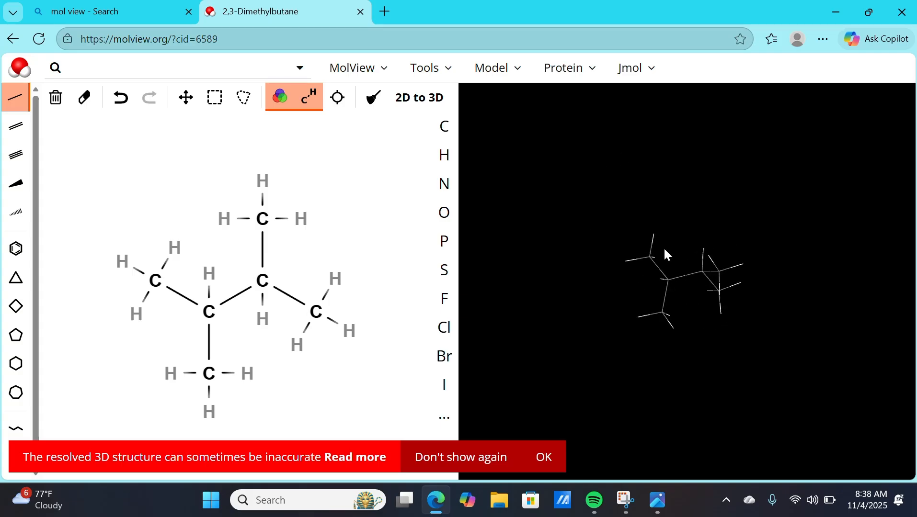
left_click(517, 71)
left_click(543, 157)
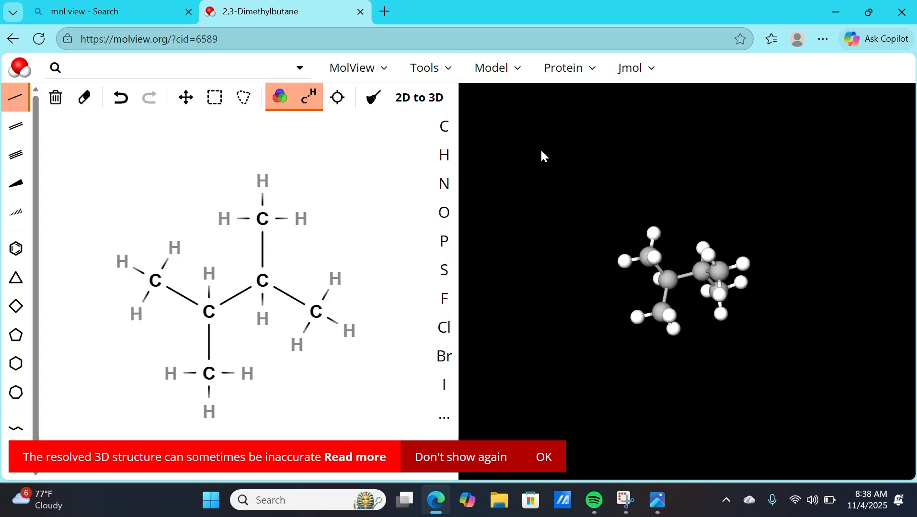
- Try the Gray and White backgrounds behind the ball-and-stick model
left_click(497, 77)
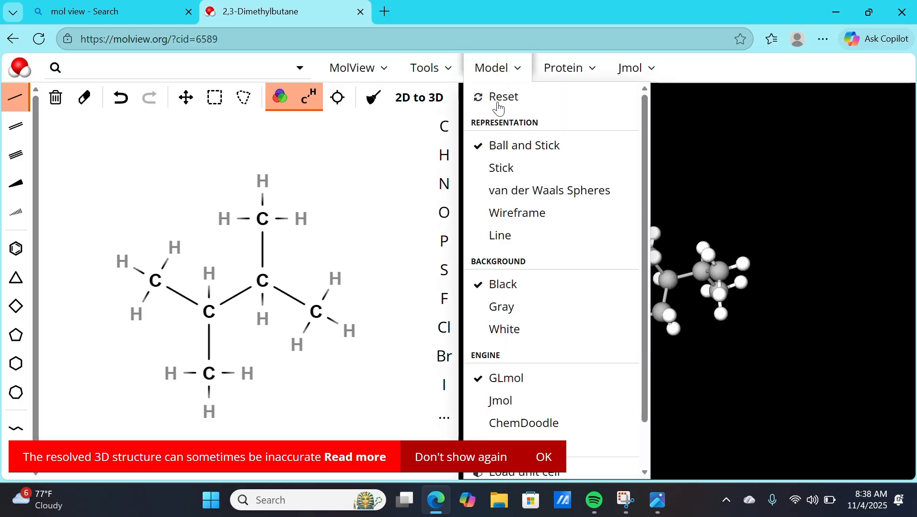
left_click(564, 319)
left_click(502, 83)
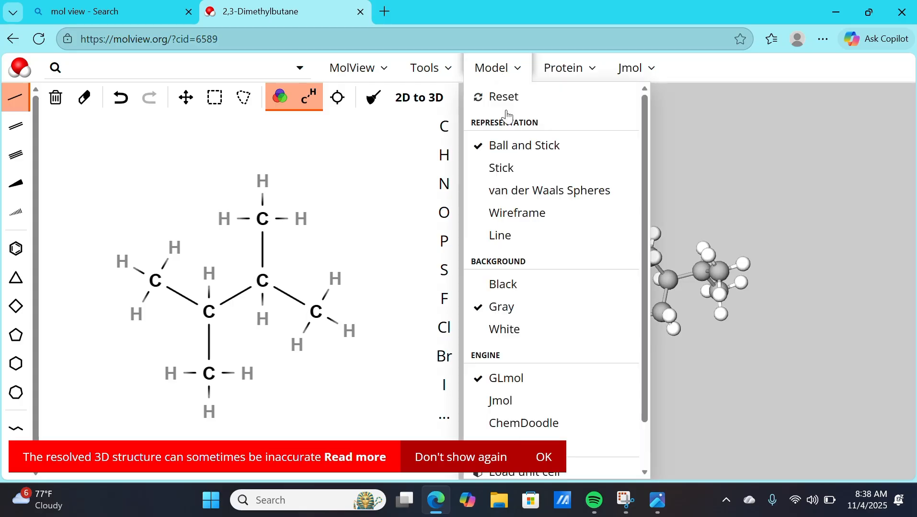
left_click(511, 335)
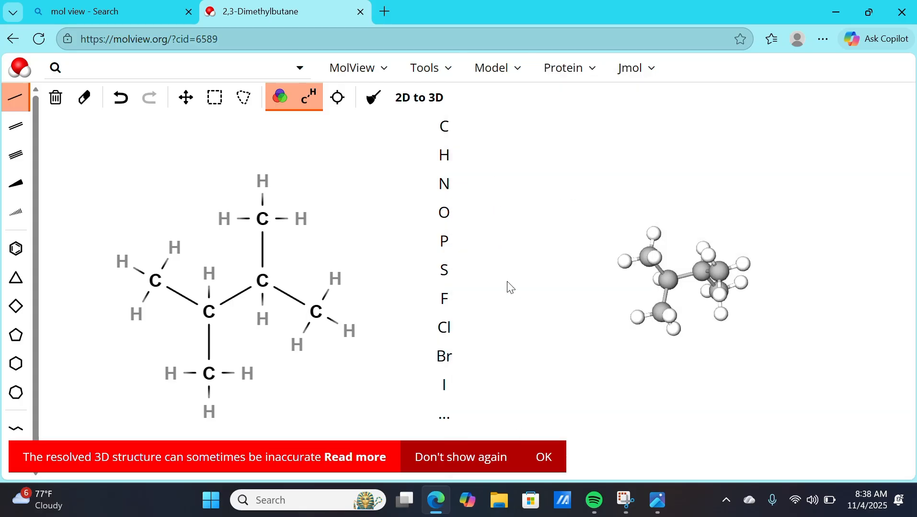
- Set the 3D model's background to Gray
left_click(499, 83)
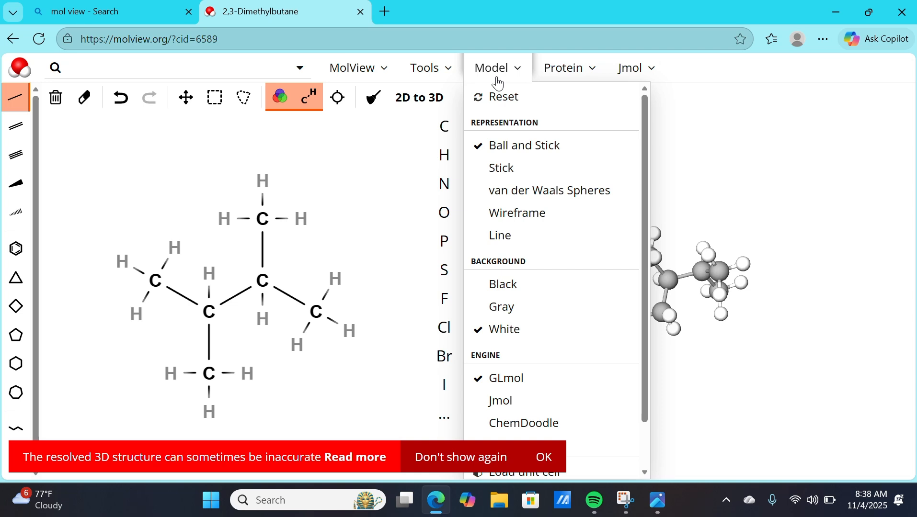
left_click(499, 83)
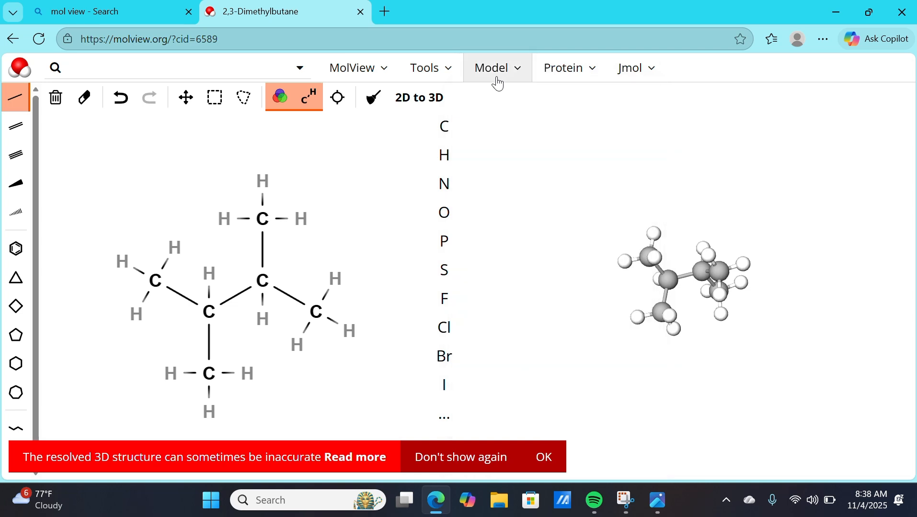
left_click(498, 83)
left_click(530, 306)
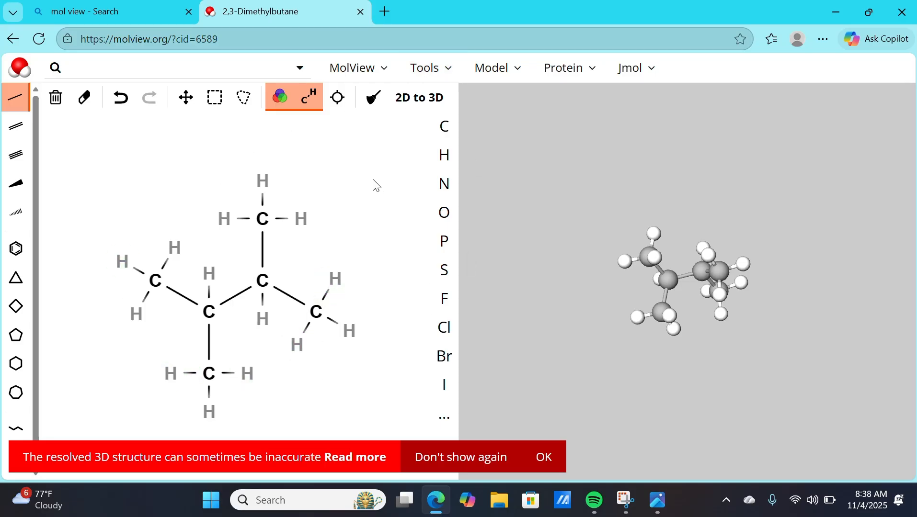
- Export the structural formula of 2,3-dimethylbutane as an image, view the downloaded PNG, and minimize the viewer
left_click(435, 81)
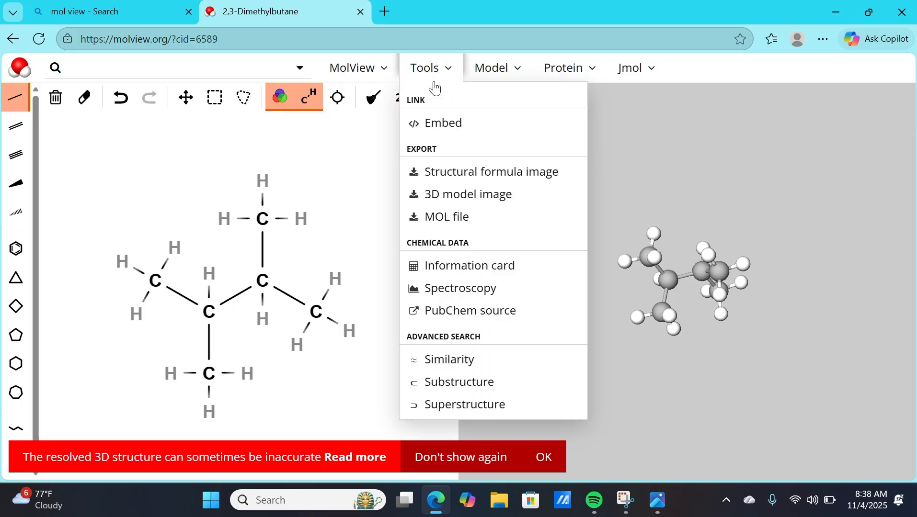
left_click(430, 184)
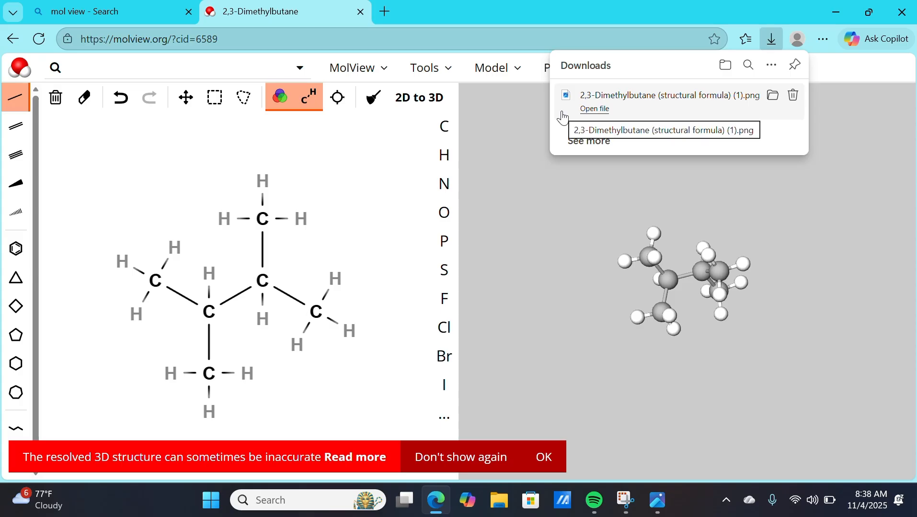
left_click(576, 111)
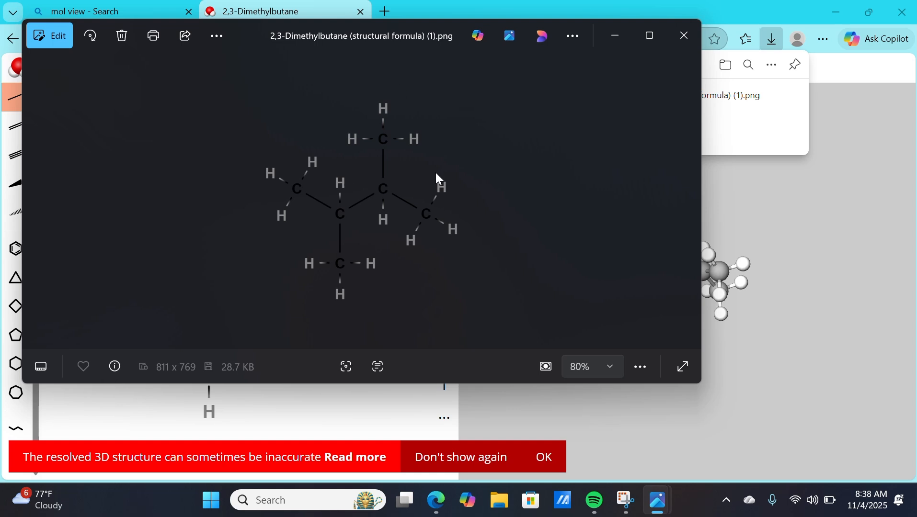
left_click(617, 35)
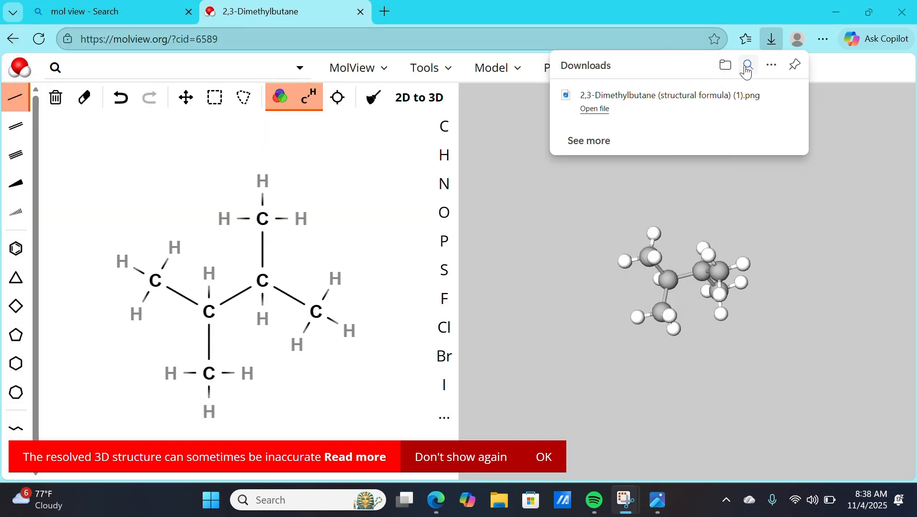
- Export the 3D model as an image, view the downloaded PNG, and return to the molecule page
left_click(430, 76)
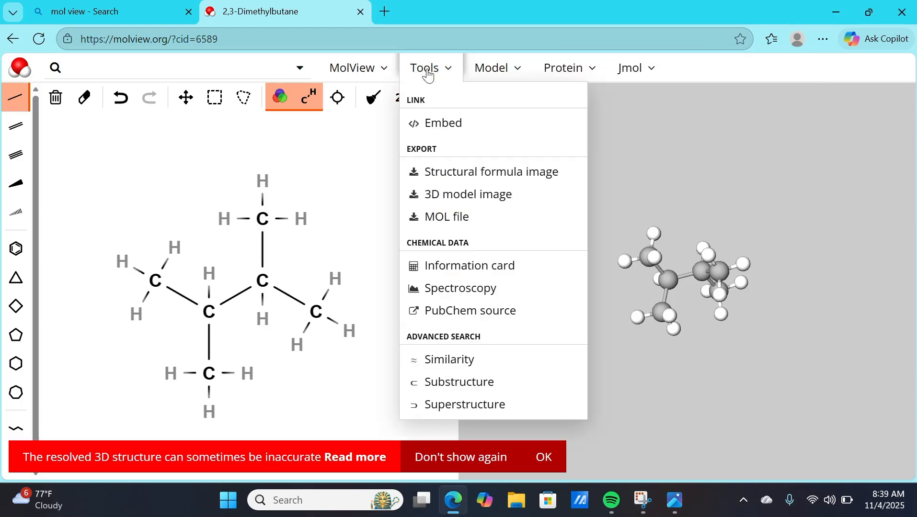
left_click(415, 205)
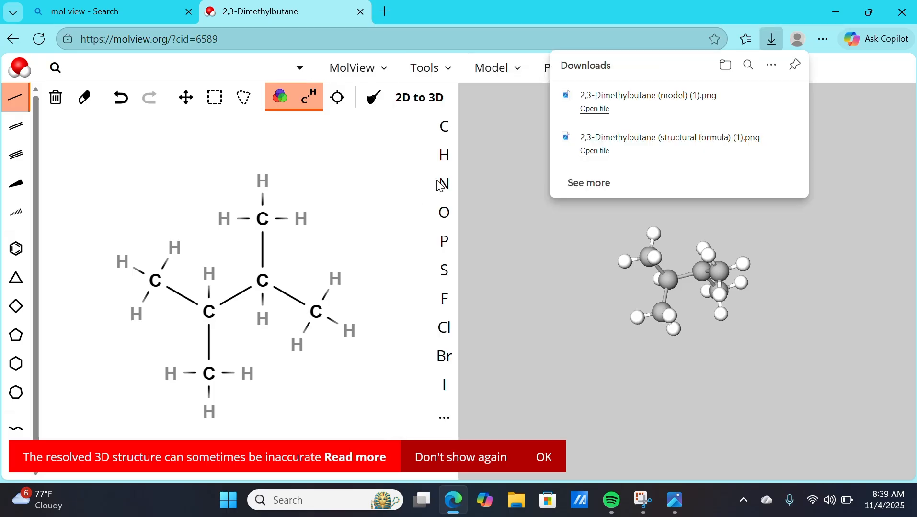
left_click(597, 109)
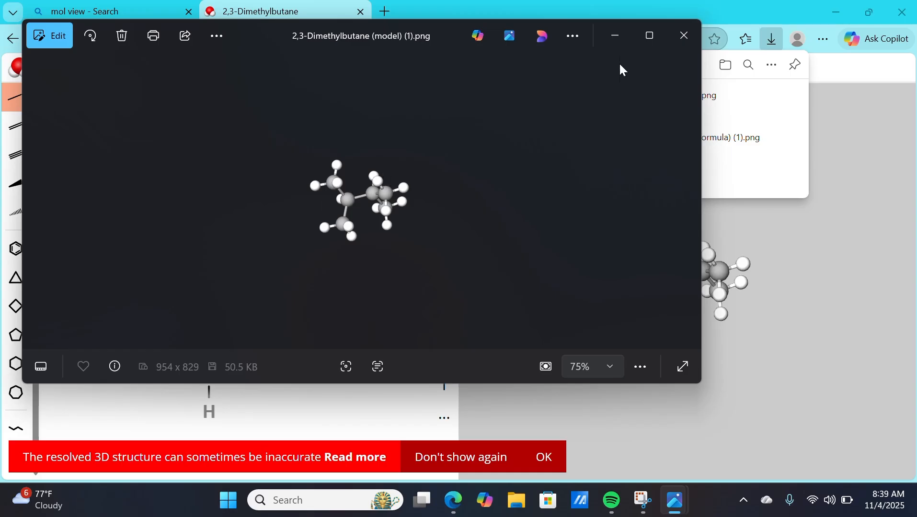
left_click(618, 36)
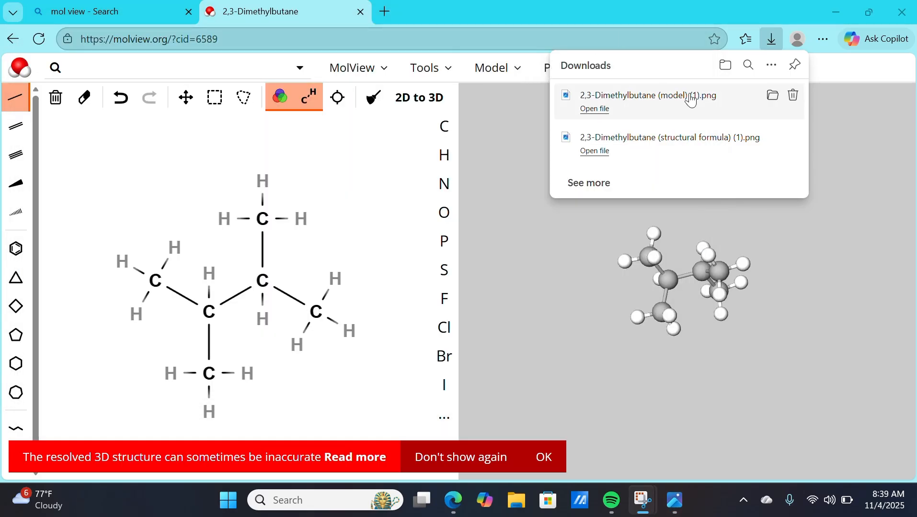
left_click(519, 149)
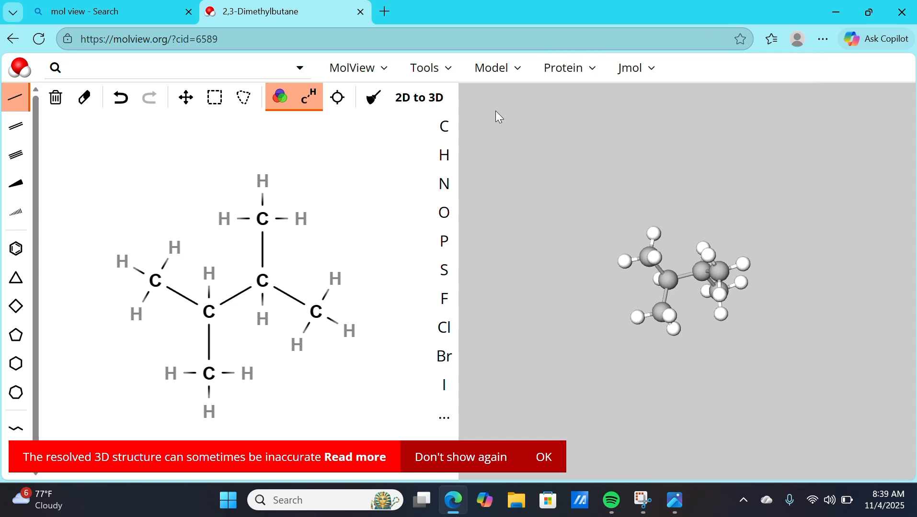
- Review the embed settings and HTML code for the 3D model, select the embed URL, and close the dialog
left_click(444, 80)
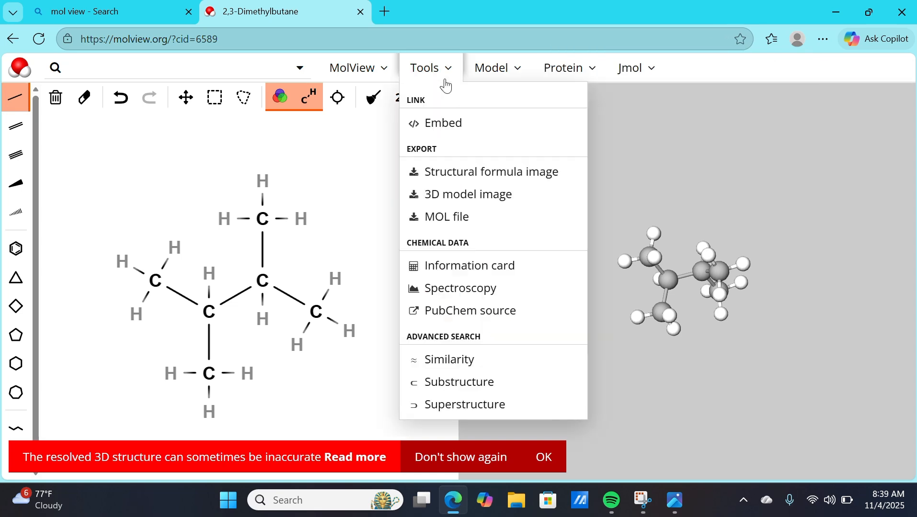
left_click(468, 123)
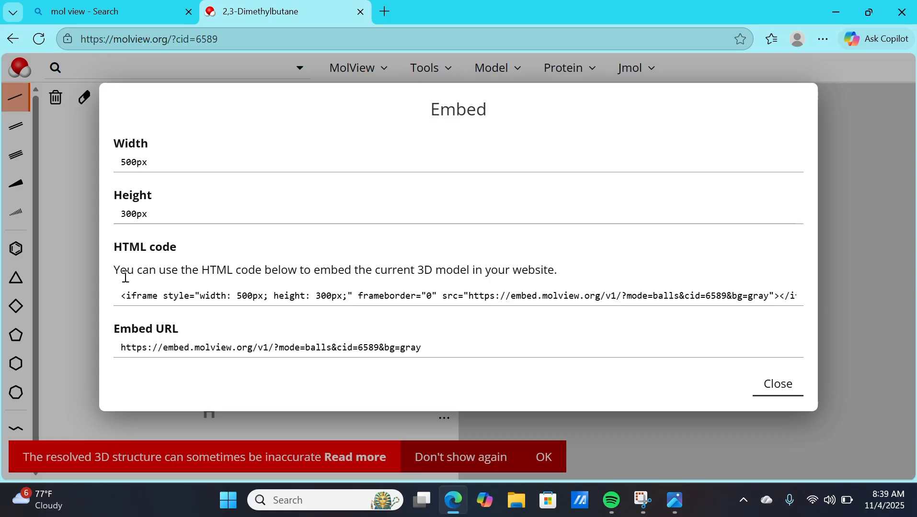
left_click(123, 348)
left_click_drag(128, 348, 446, 375)
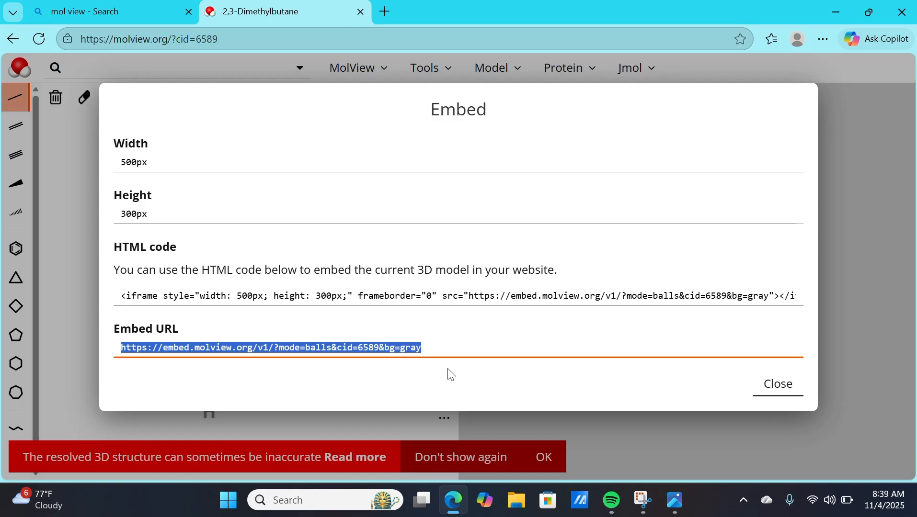
left_click(757, 390)
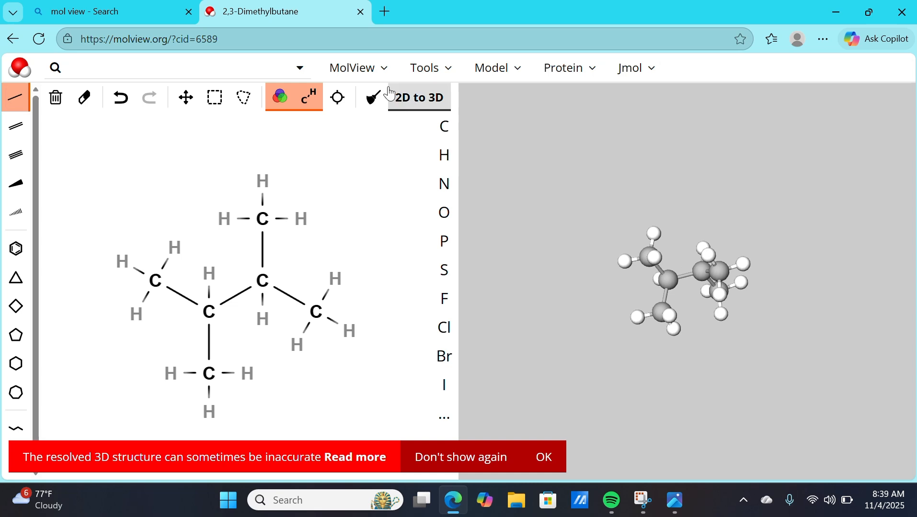
- Search for Amylase and load its protein structure
left_click(280, 70)
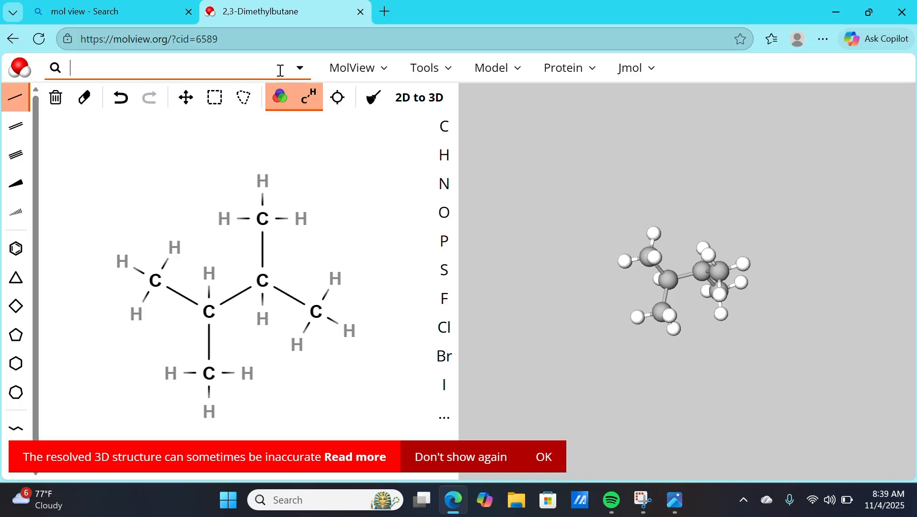
type("Amylase")
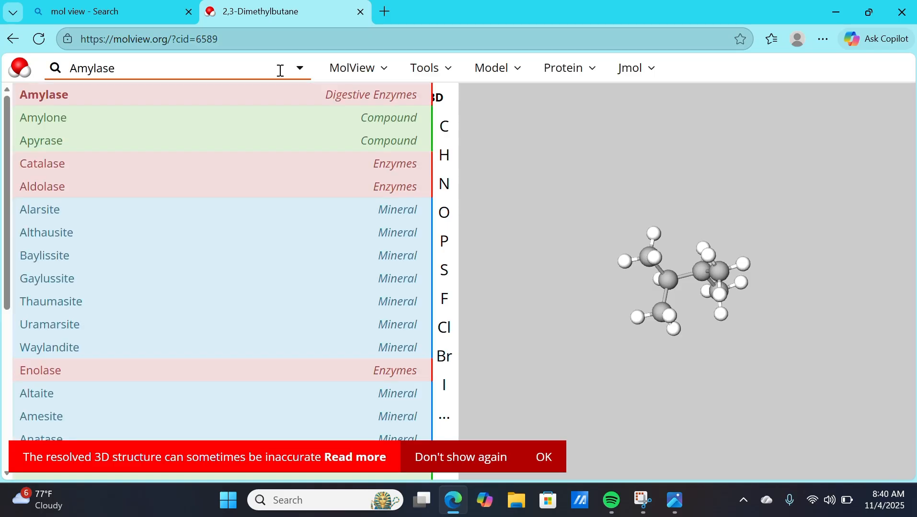
key("Return")
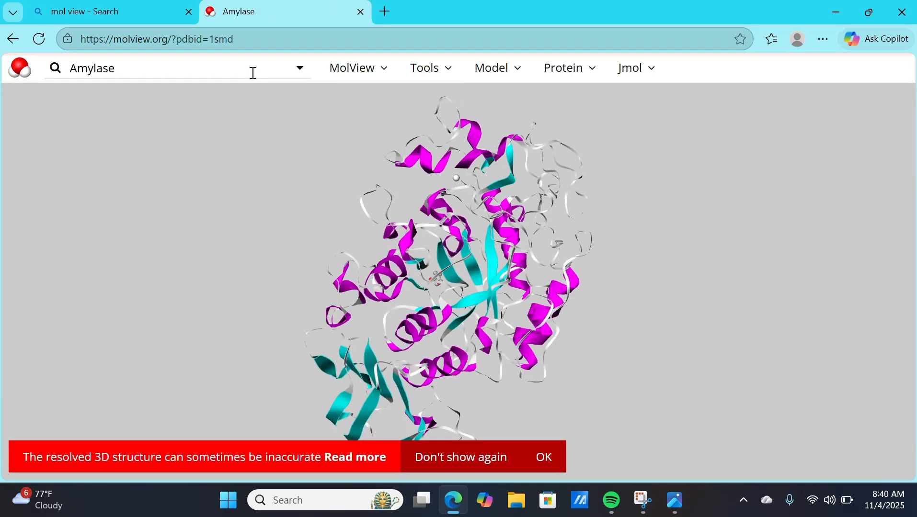
- Inspect the amylase model in the side-by-side 2D and 3D layout and dismiss the notice about inaccurate 3D structures
left_click(390, 79)
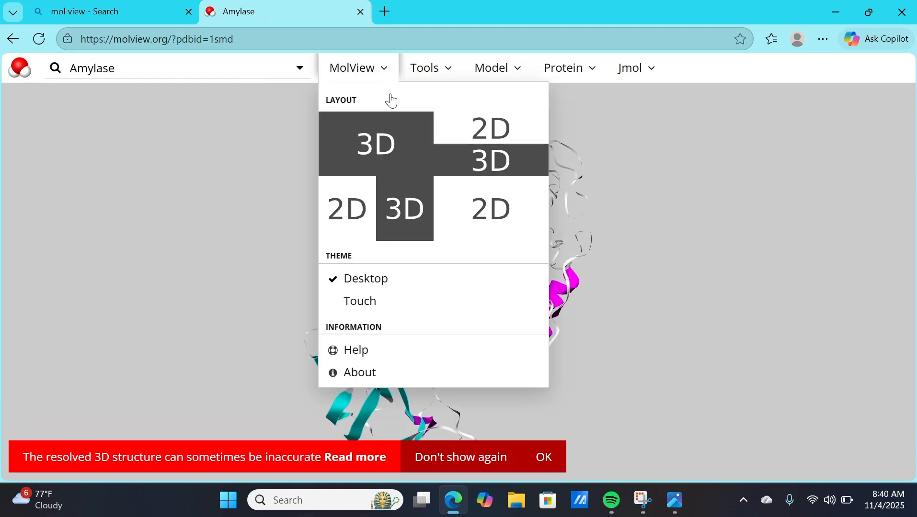
left_click(381, 213)
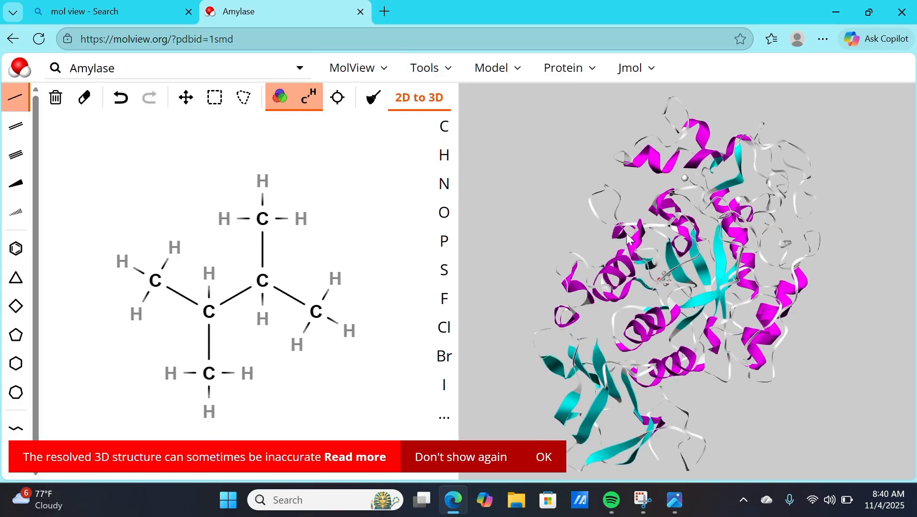
left_click_drag(635, 234, 677, 233)
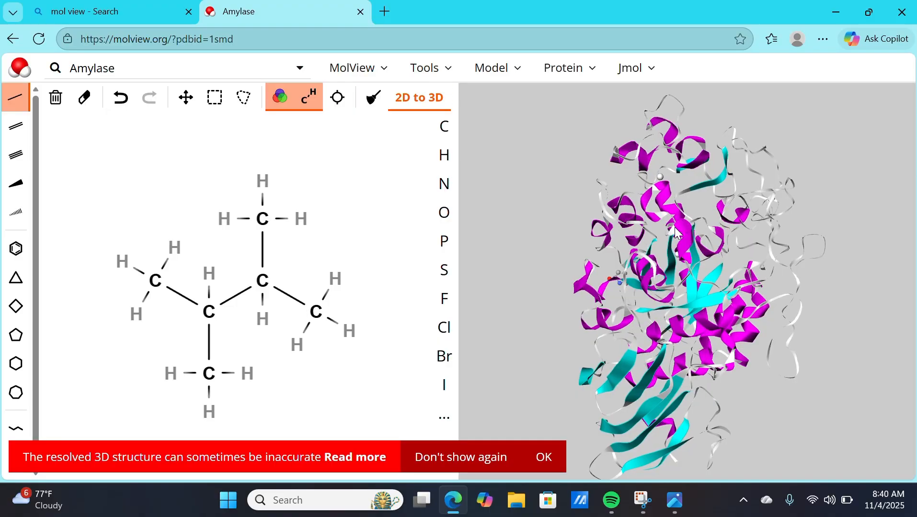
left_click(548, 455)
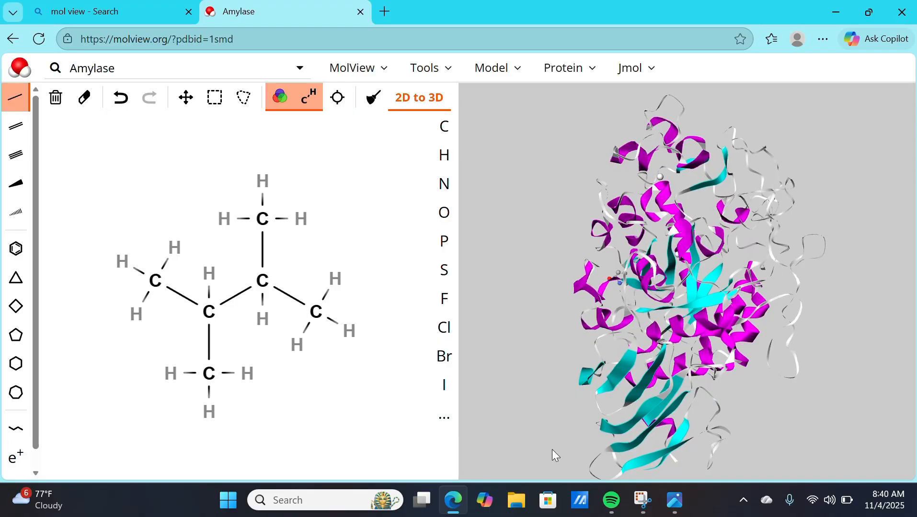
- Reload the amylase structure and display it in the side-by-side 2D and 3D layout
left_click(222, 75)
key("Return")
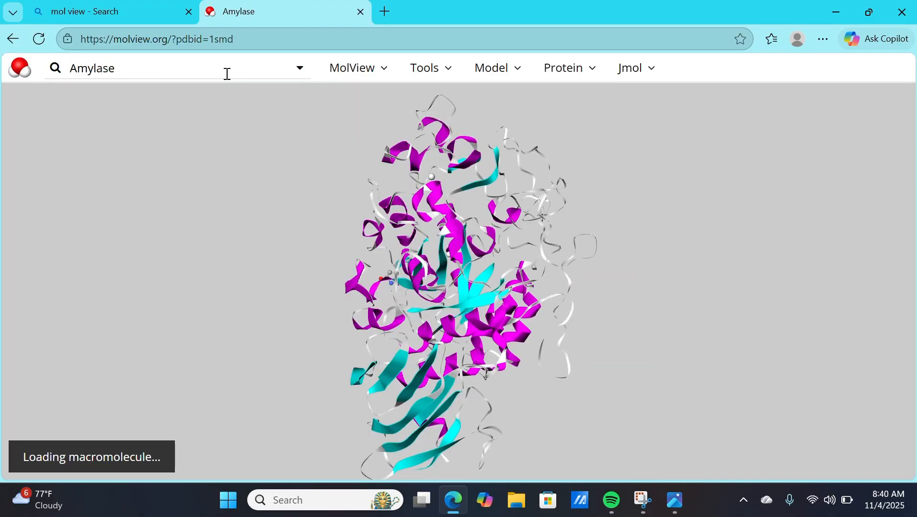
left_click(377, 77)
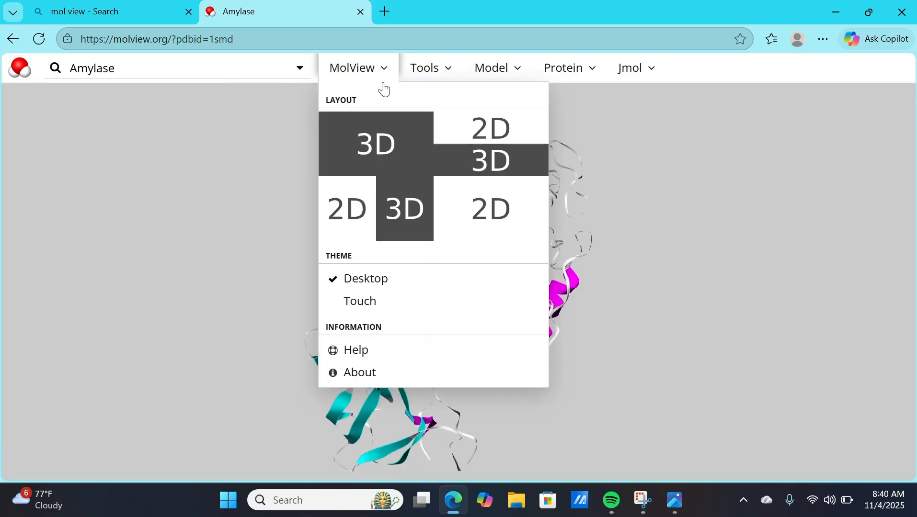
left_click(387, 194)
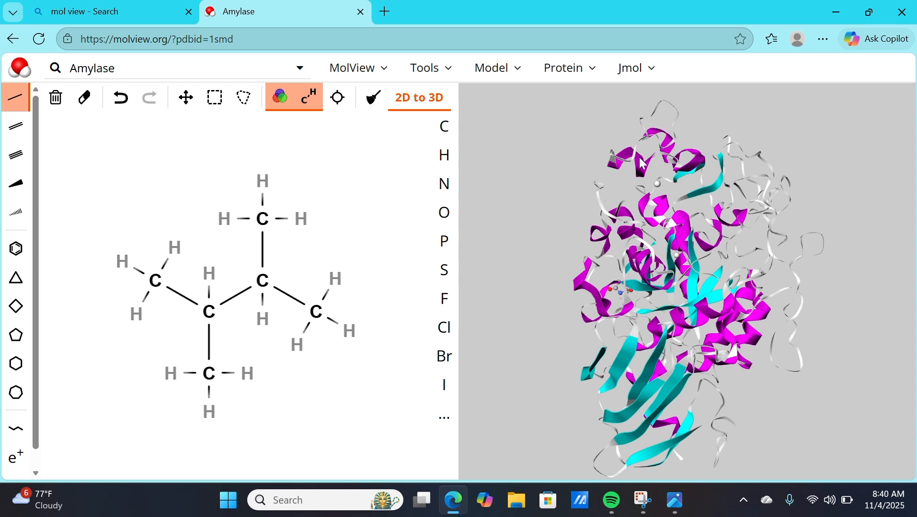
- Show the amylase model in the 3D-only layout
left_click(388, 69)
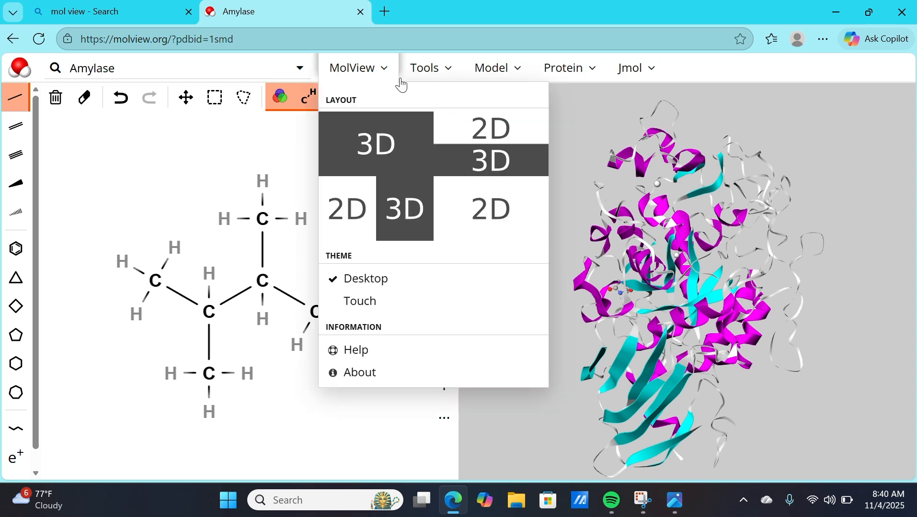
left_click(410, 154)
left_click(487, 77)
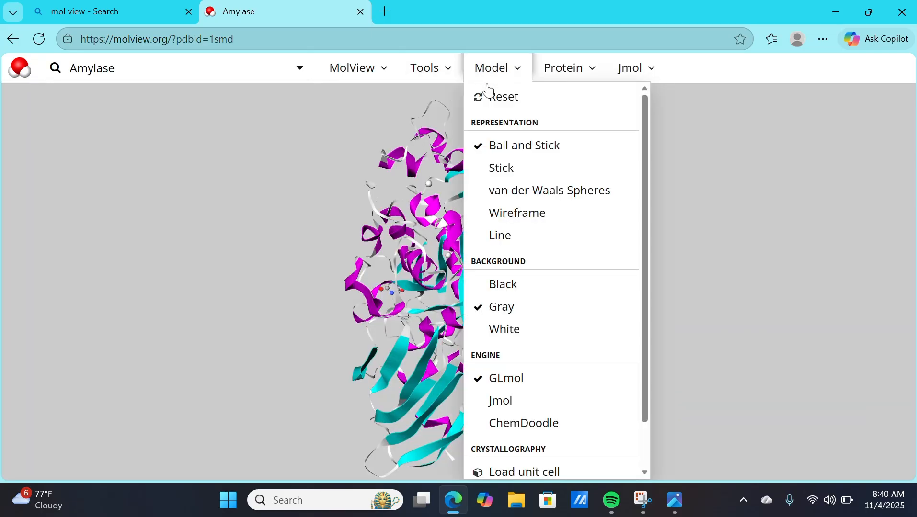
left_click(535, 66)
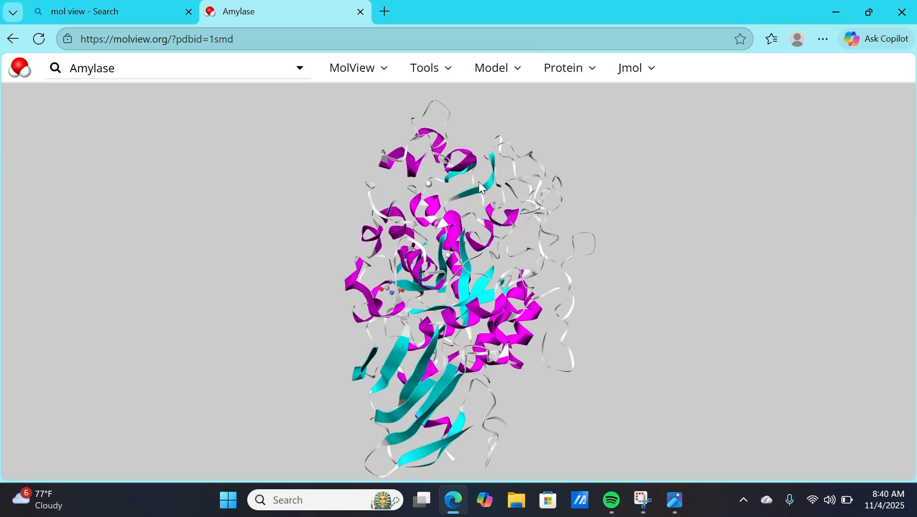
- Try the Cylinder and plate and B-factor tube chain representations on the amylase protein, rotating the model in each
left_click(556, 82)
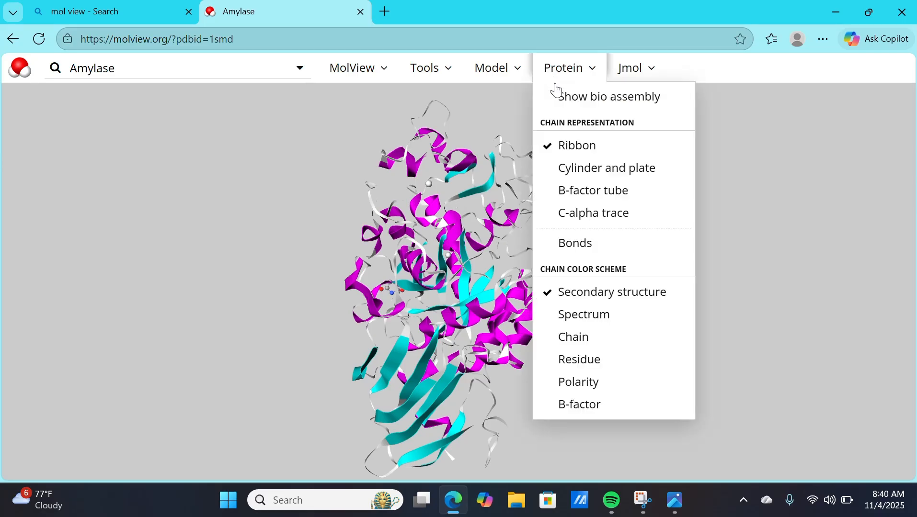
left_click(581, 178)
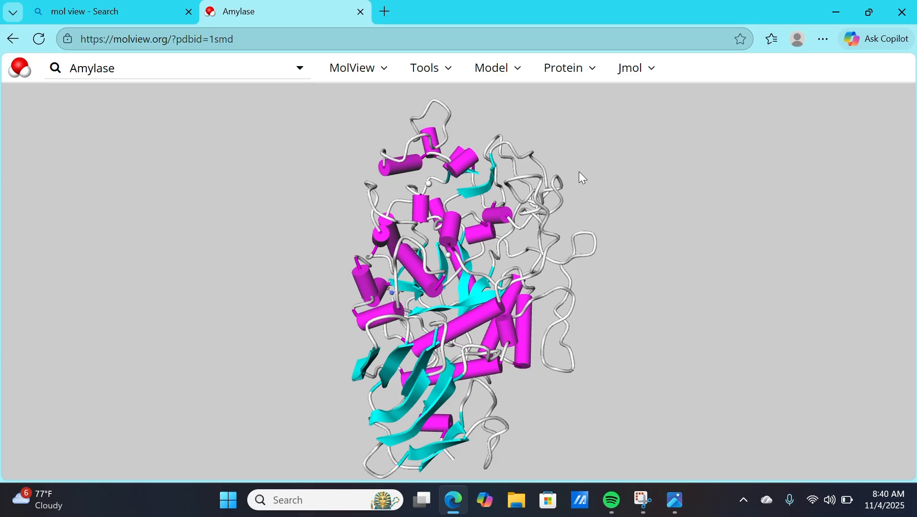
left_click_drag(461, 185, 531, 152)
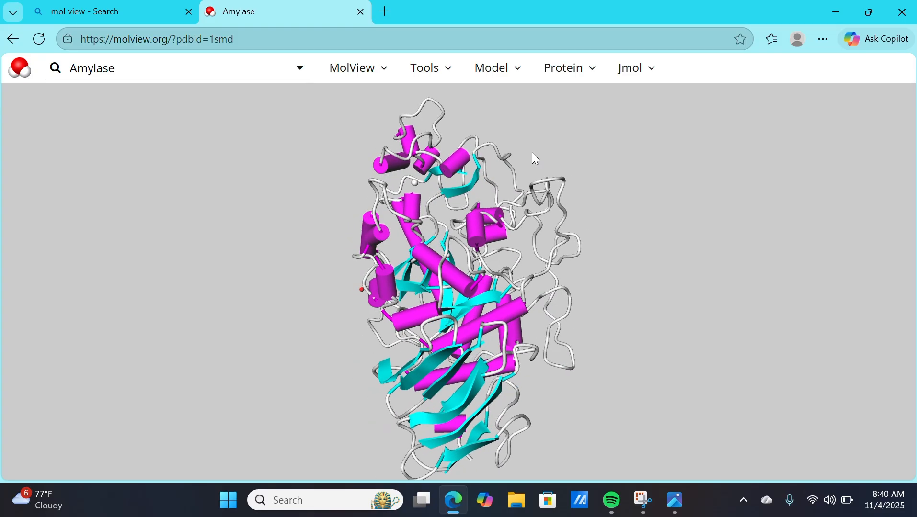
left_click(565, 75)
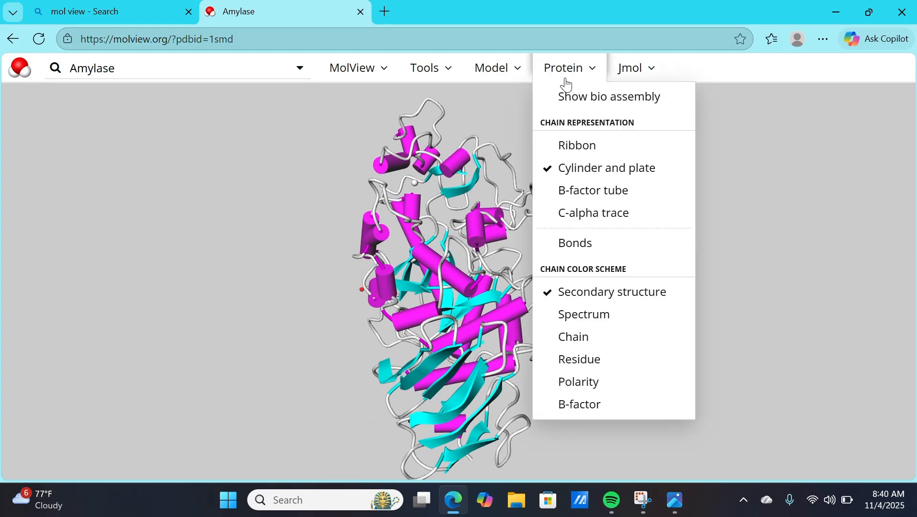
left_click(597, 192)
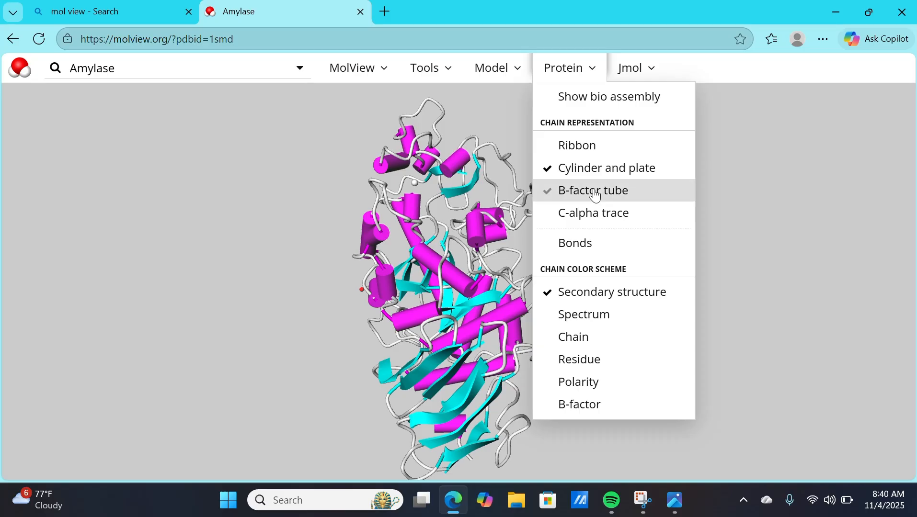
left_click_drag(554, 185, 487, 160)
- Display the amylase chain as a C-alpha trace and apply the Spectrum chain color scheme
left_click(563, 76)
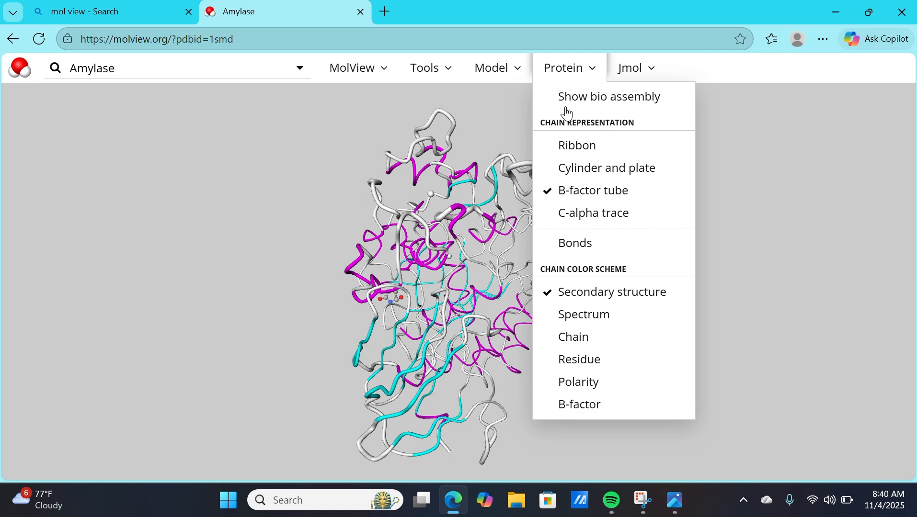
left_click(580, 217)
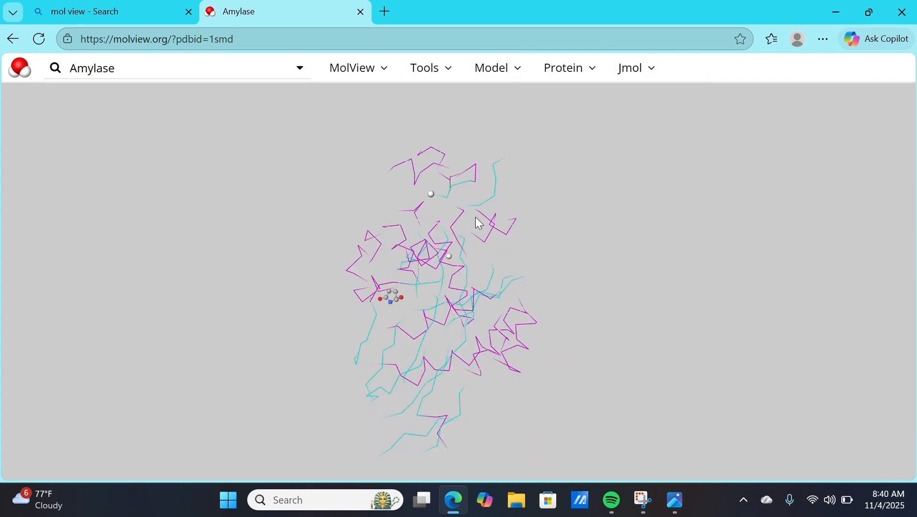
mouse_move(475, 218)
left_mouse_down()
mouse_move(481, 231)
mouse_move(364, 207)
mouse_move(251, 225)
mouse_move(300, 291)
mouse_move(403, 224)
left_mouse_up()
left_click(558, 80)
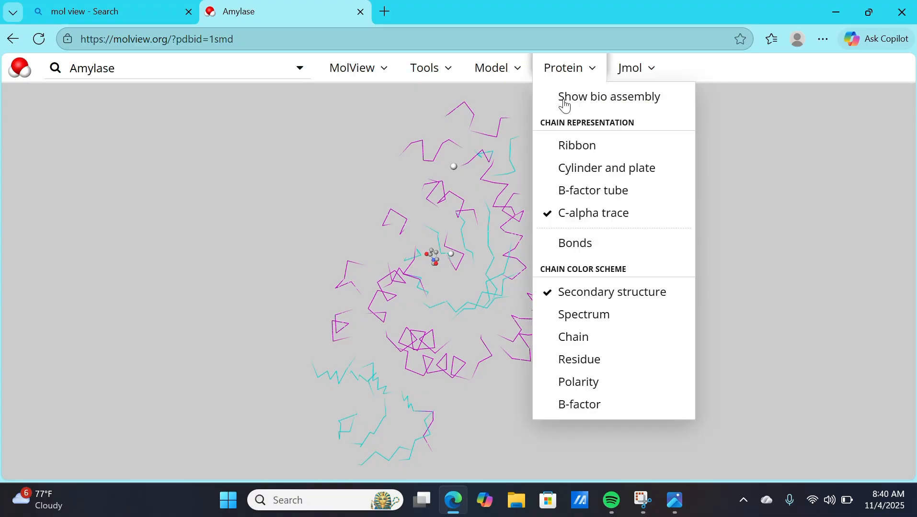
left_click(589, 316)
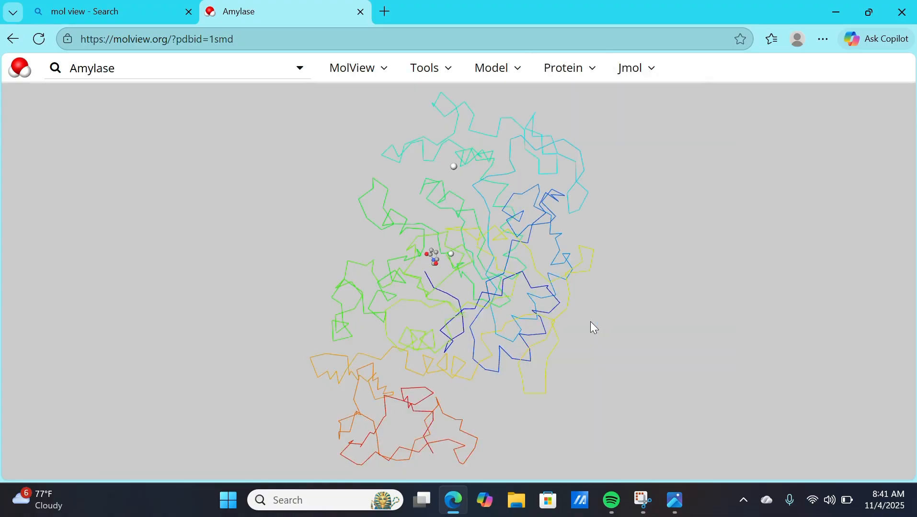
left_click_drag(538, 292, 527, 168)
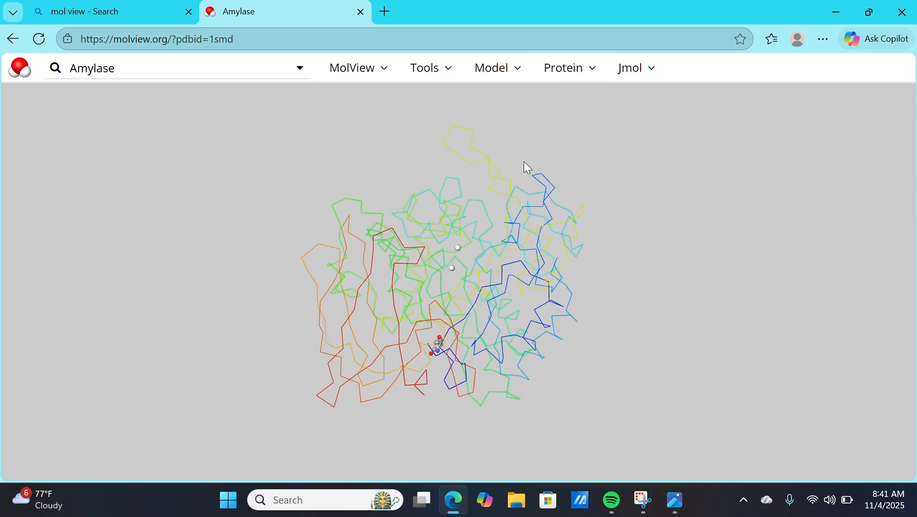
- Try the Chain color scheme on the amylase trace and change the coloring to Polarity
left_click(547, 68)
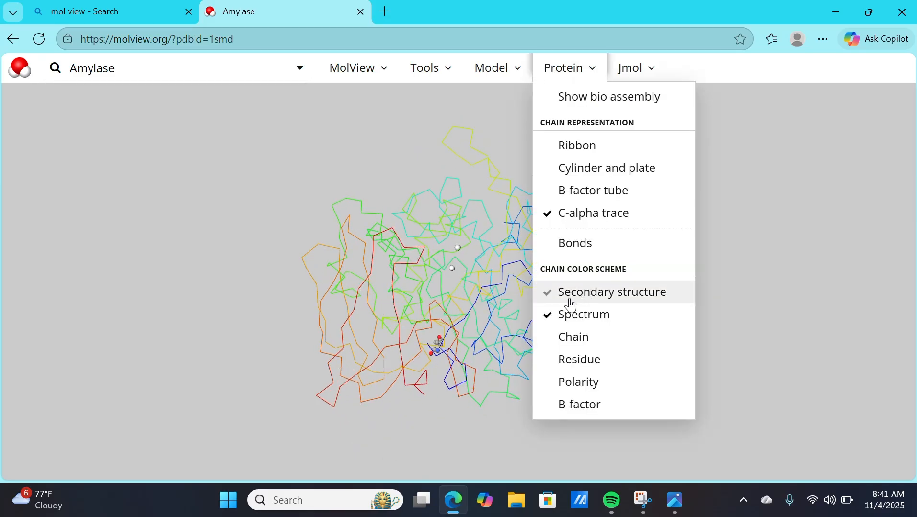
left_click(554, 341)
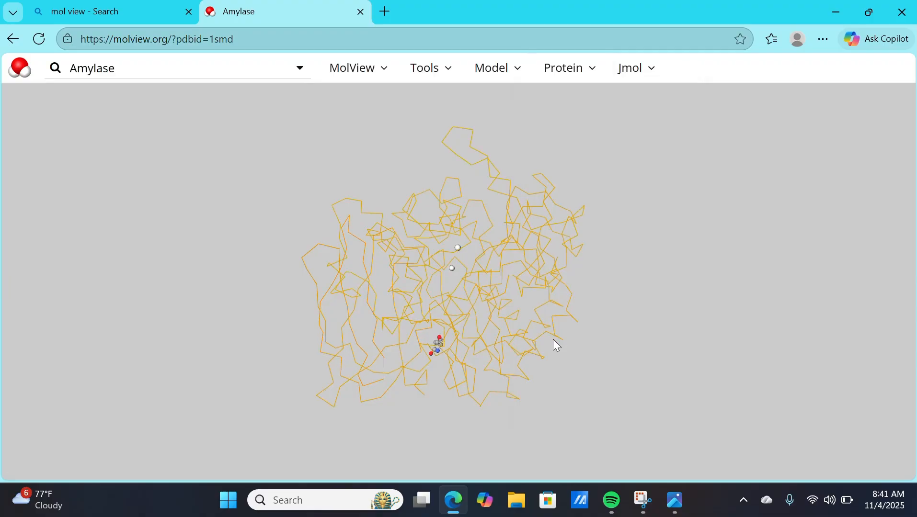
left_click(578, 71)
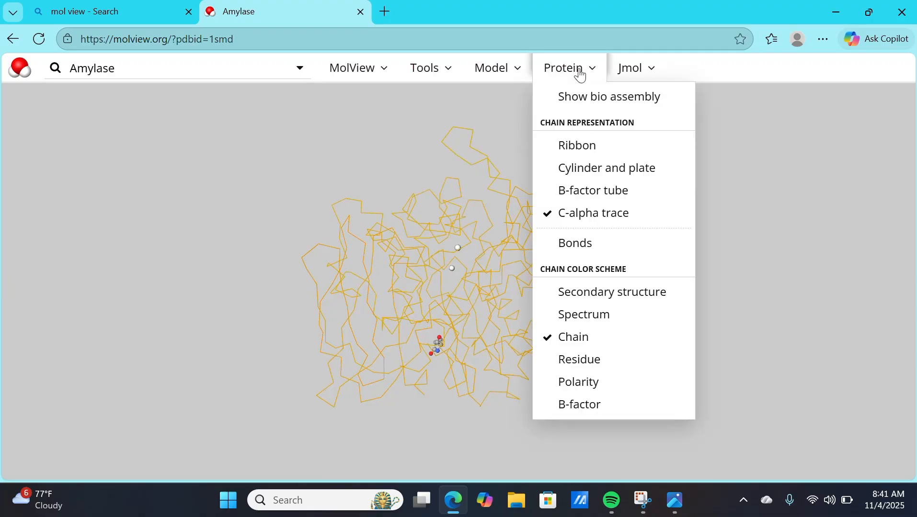
left_click(588, 391)
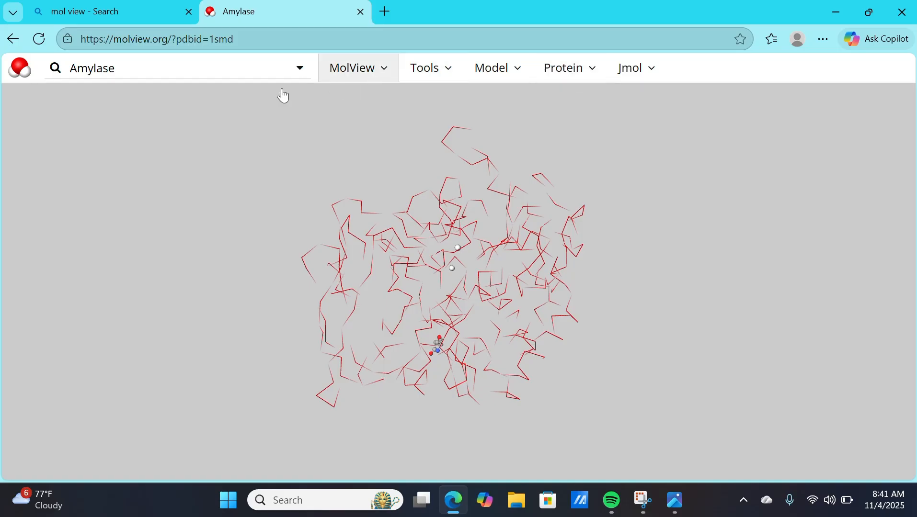
- Restore the side-by-side 2D and 3D layout and search for Glucose to load and rotate its structure
left_click(381, 74)
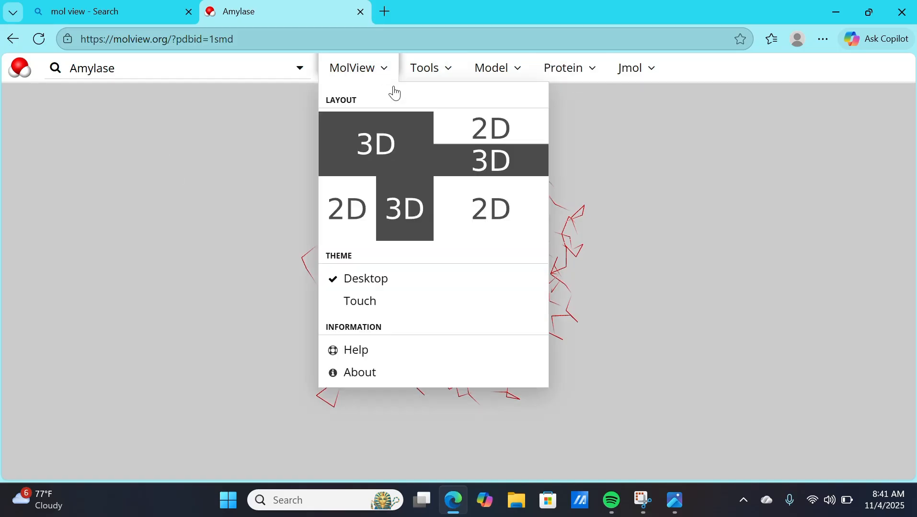
left_click(400, 204)
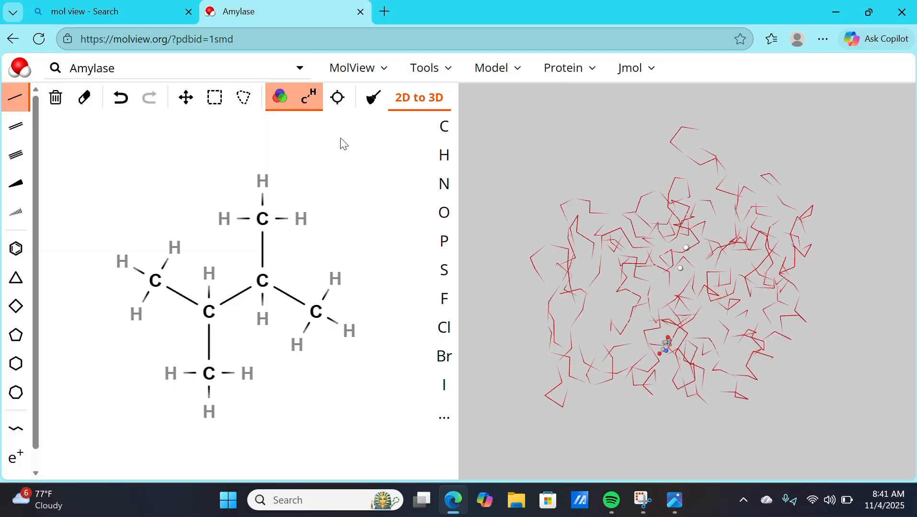
left_click(210, 67)
left_click(211, 67)
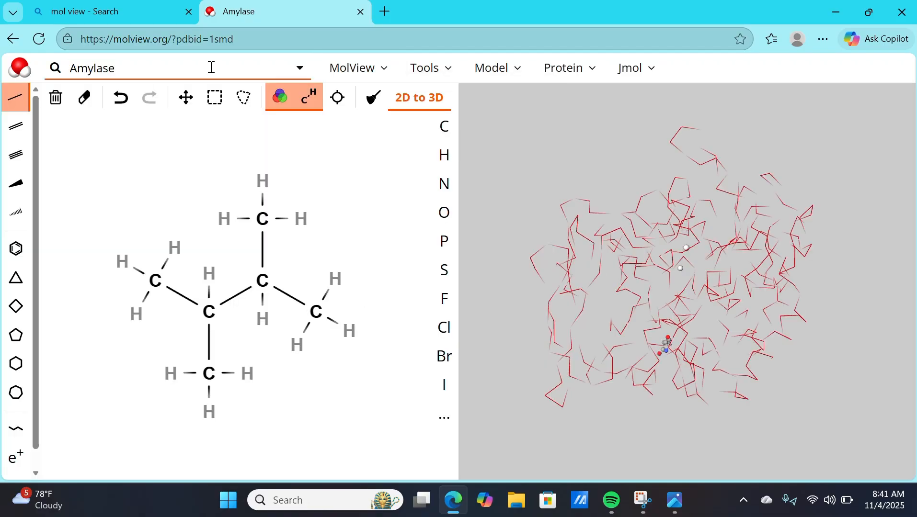
key("BackSpace")
key("BackSpace")
key("BackSpace")
key("BackSpace")
key("BackSpace")
key("BackSpace")
key("BackSpace")
type("Glucose")
key("Return")
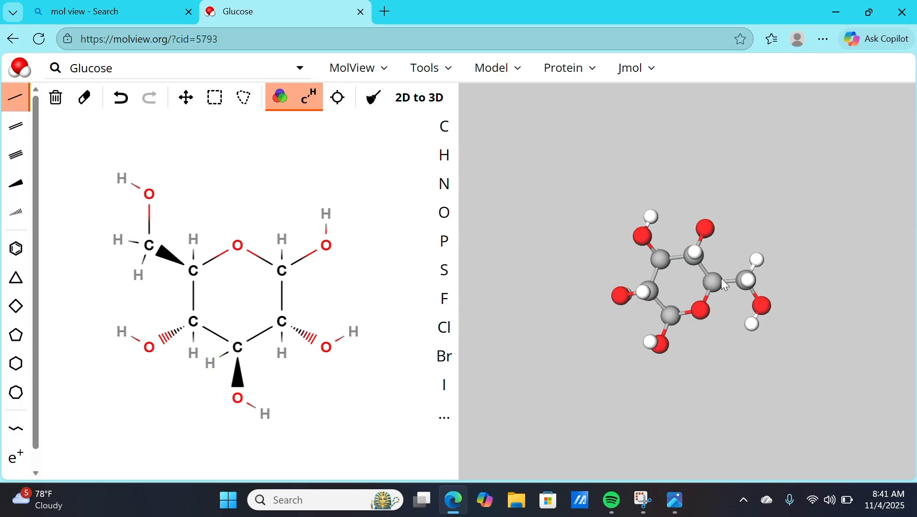
left_click_drag(724, 283, 675, 164)
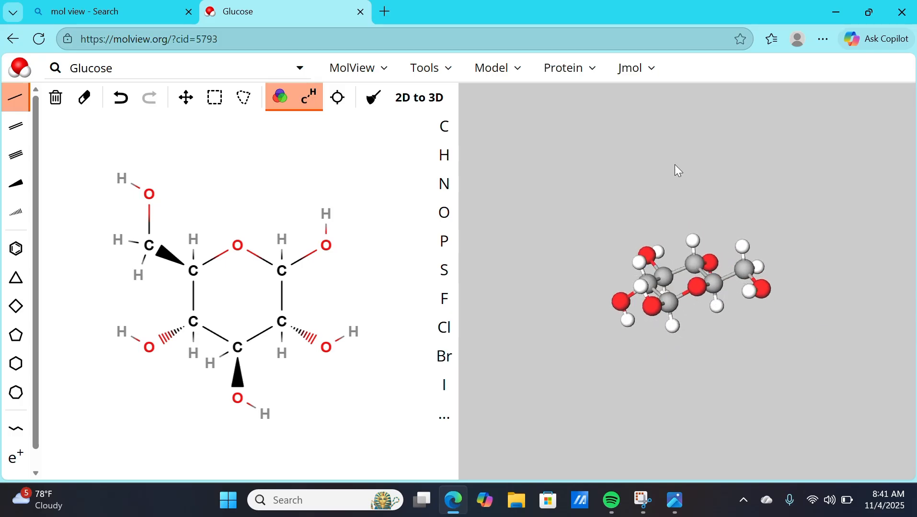
left_click(485, 79)
left_click(484, 79)
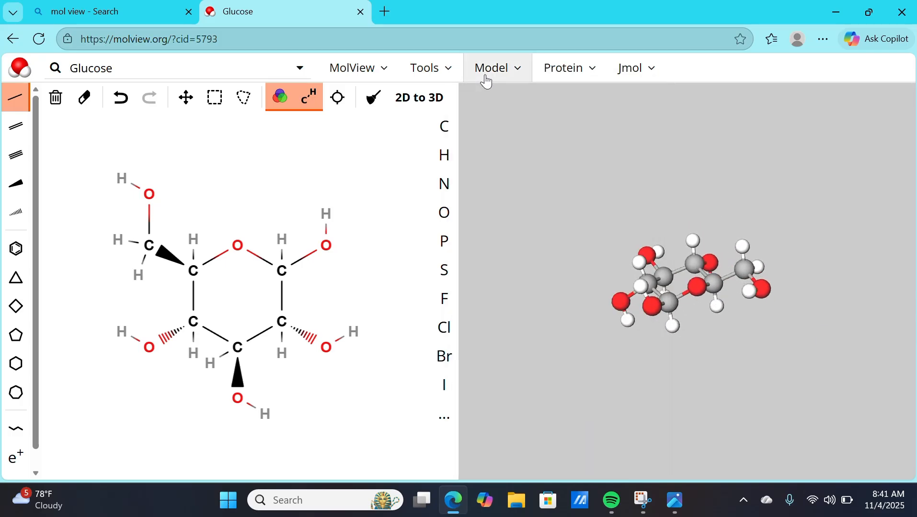
scroll(3, 407, "down", 1)
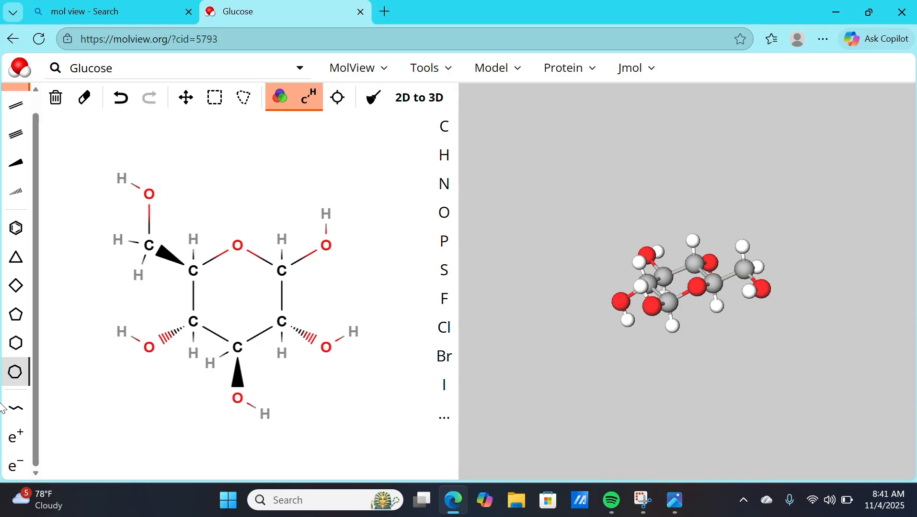
scroll(3, 408, "up", 1)
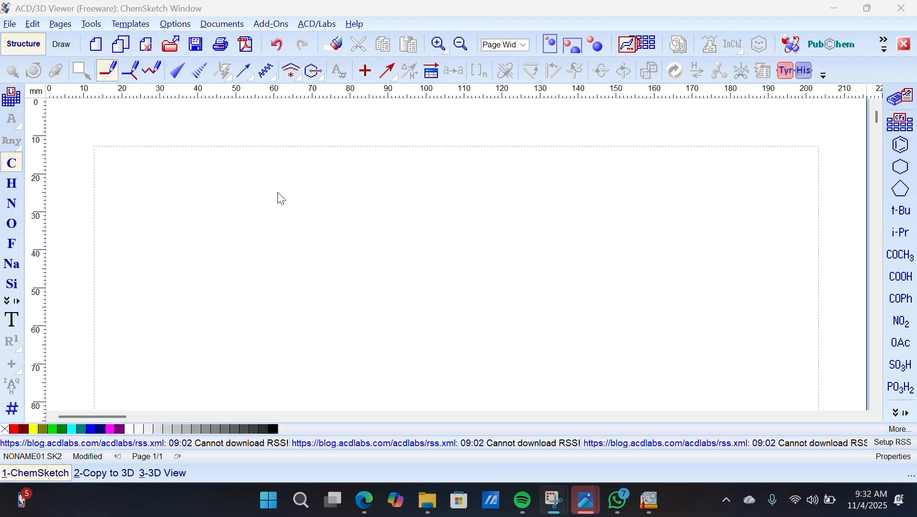
- In ACD/ChemSketch, place six separate carbon atoms: four in a row, one above the second and one below the third
left_click(16, 171)
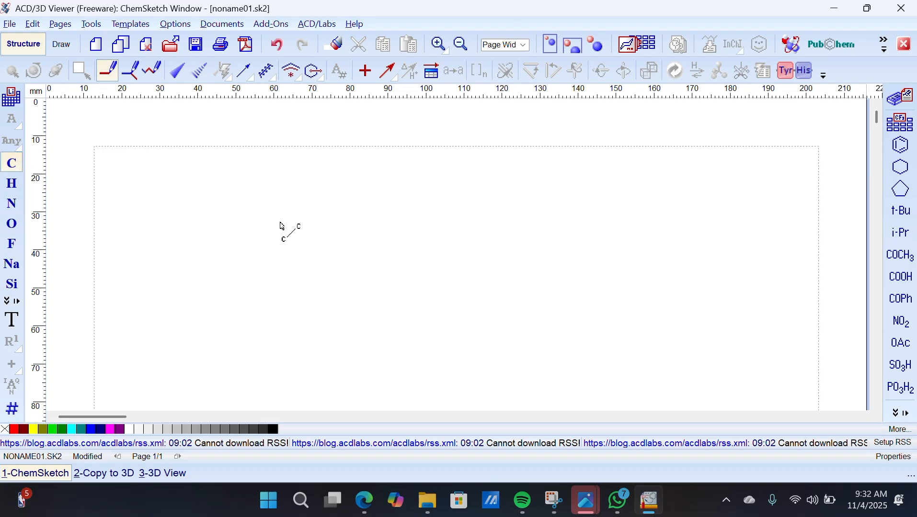
left_click(247, 261)
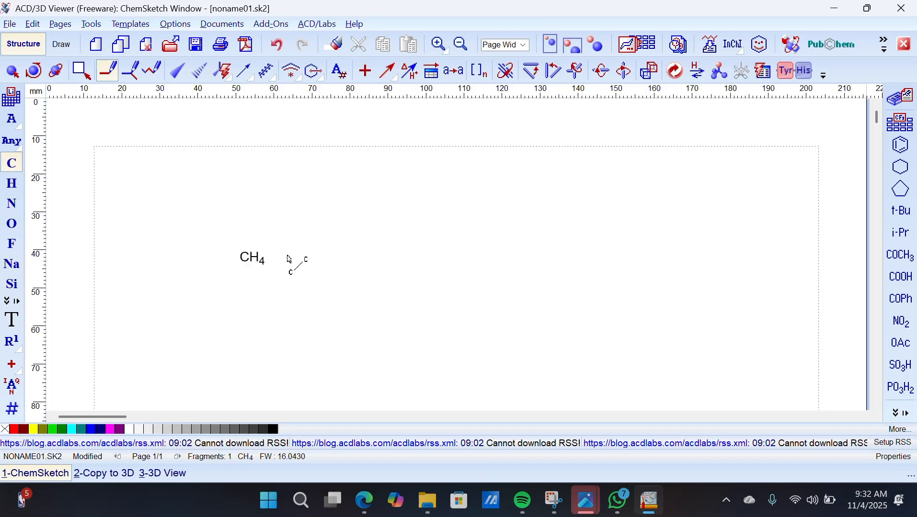
left_click(311, 261)
left_click(387, 260)
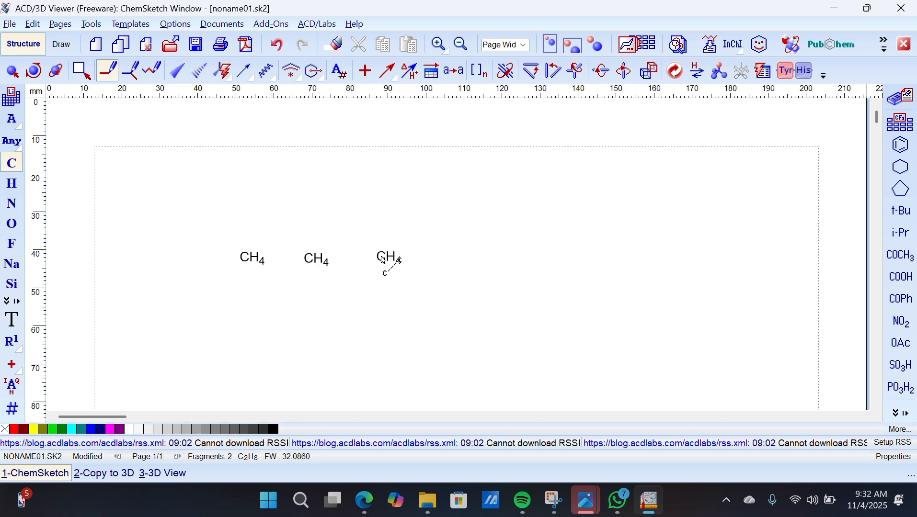
left_click(439, 261)
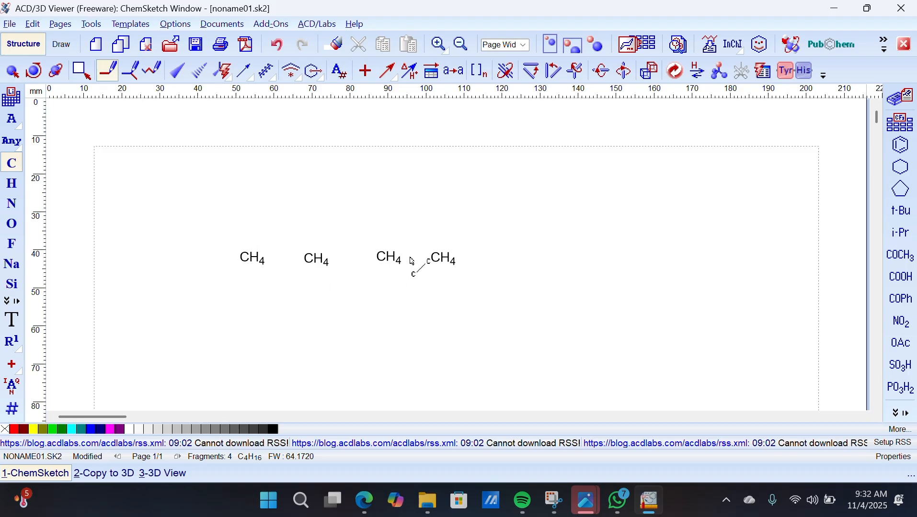
left_click(313, 225)
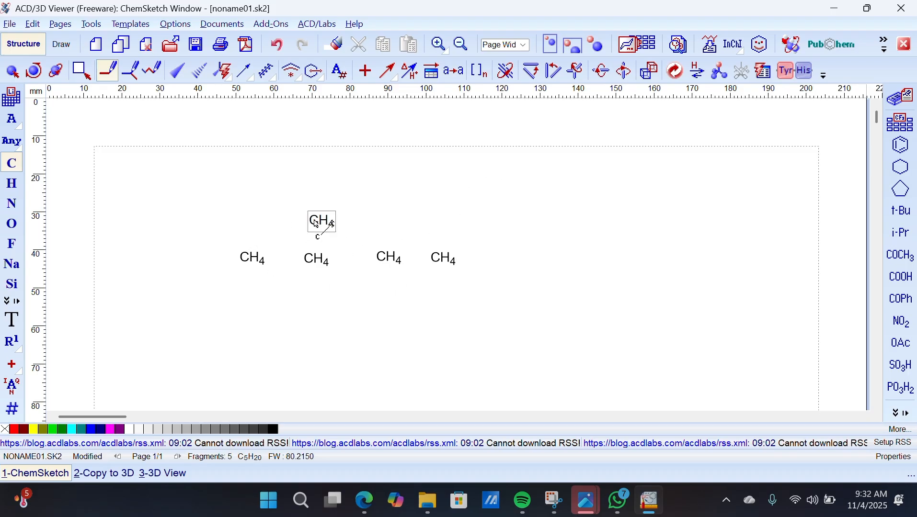
left_click(389, 290)
- Bond the upper carbon to the second, the lower carbon to the third, and the four row carbons together as 2,3-dimethylbutane
left_click_drag(323, 225, 320, 266)
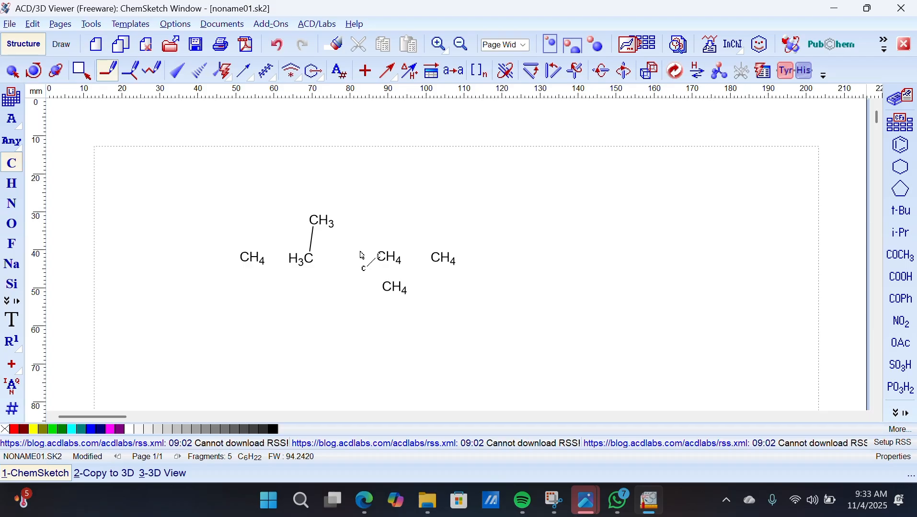
left_click(390, 262)
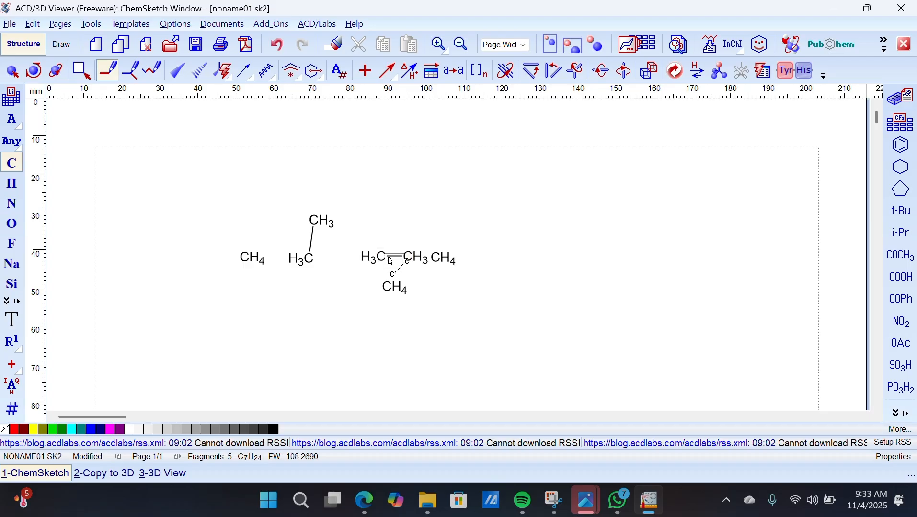
key("ctrl+z")
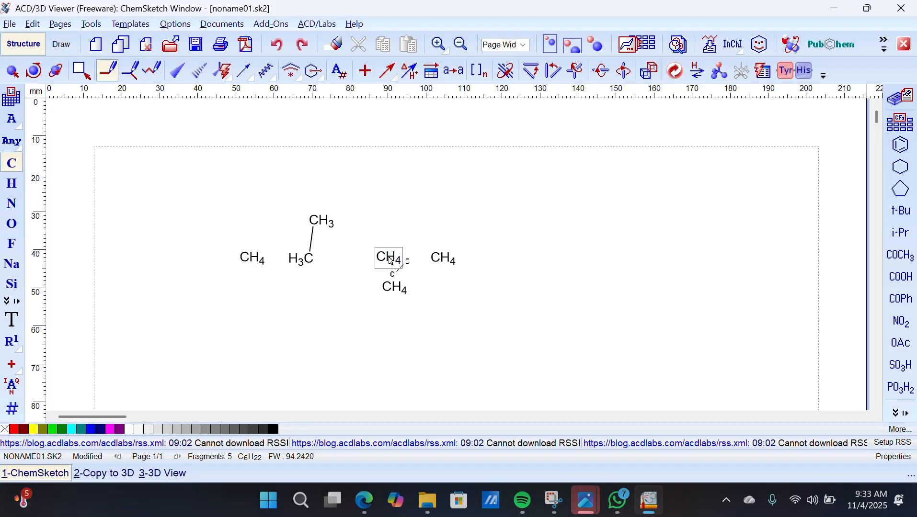
left_click_drag(391, 261, 394, 286)
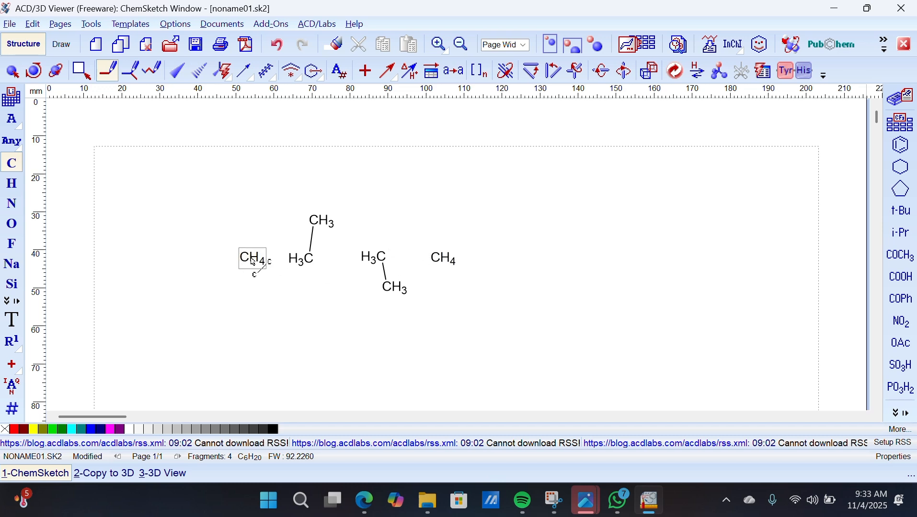
left_click_drag(254, 262, 436, 259)
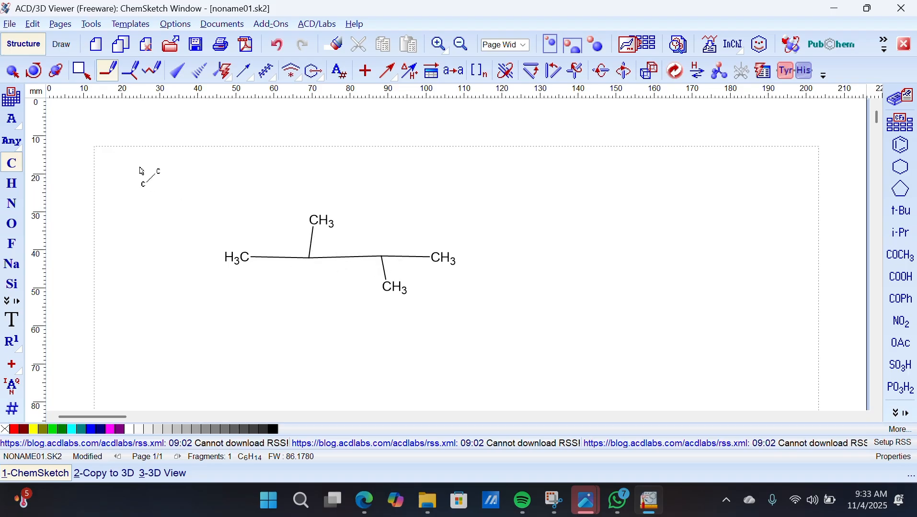
- Select the whole structure and apply properties showing all carbons, with automatic size calculation off and the bond length set to 15 mm
left_click(12, 71)
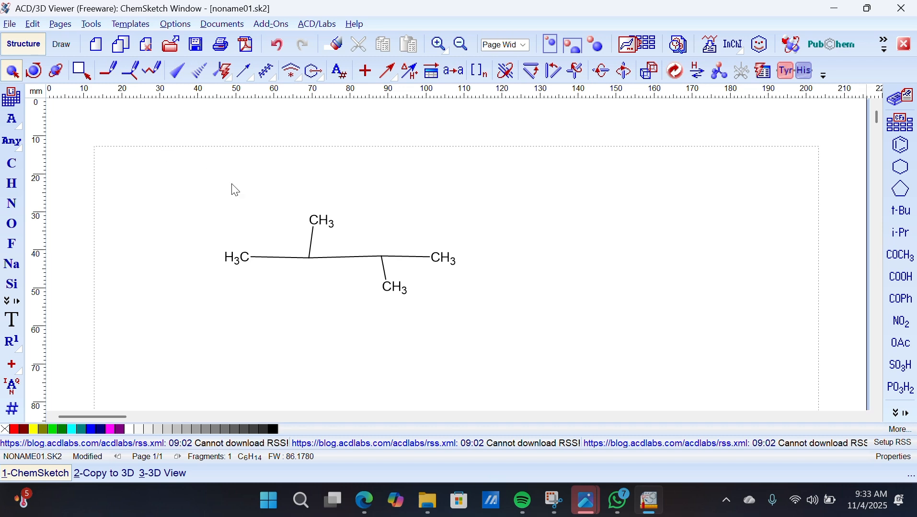
left_click_drag(443, 204, 503, 317)
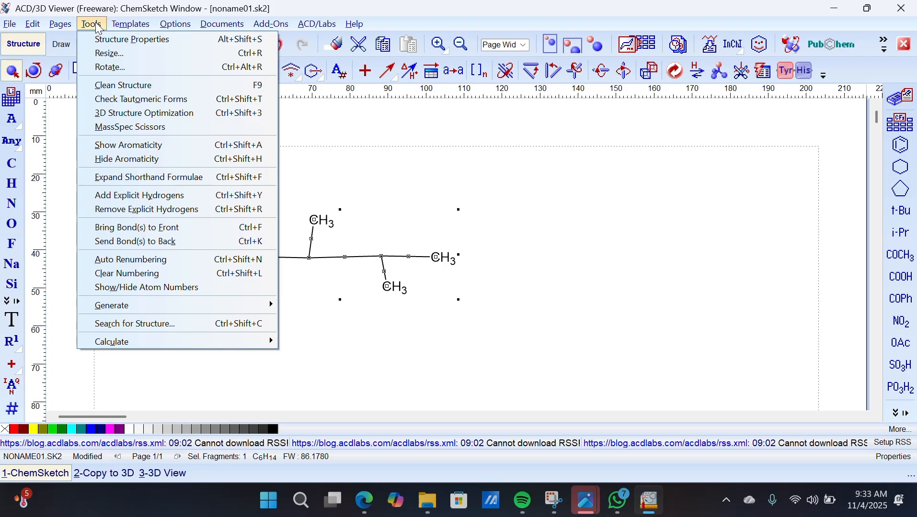
left_click(123, 42)
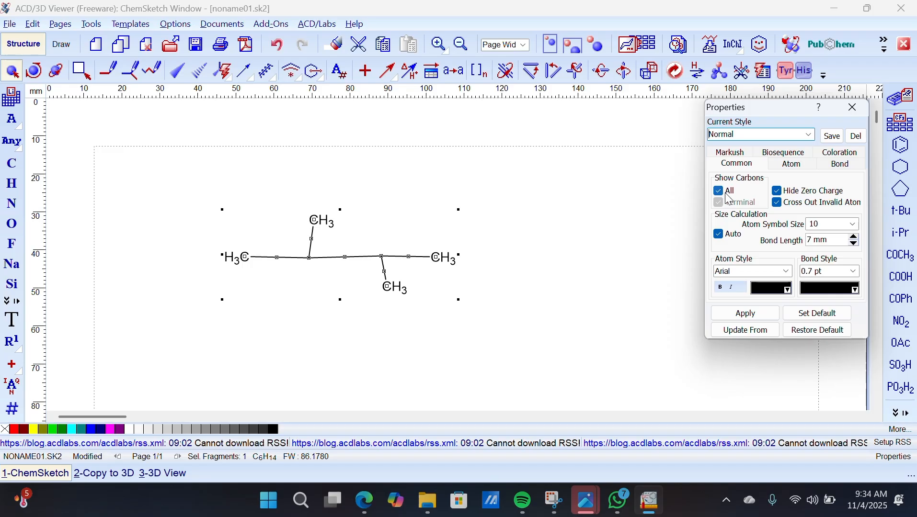
left_click(720, 236)
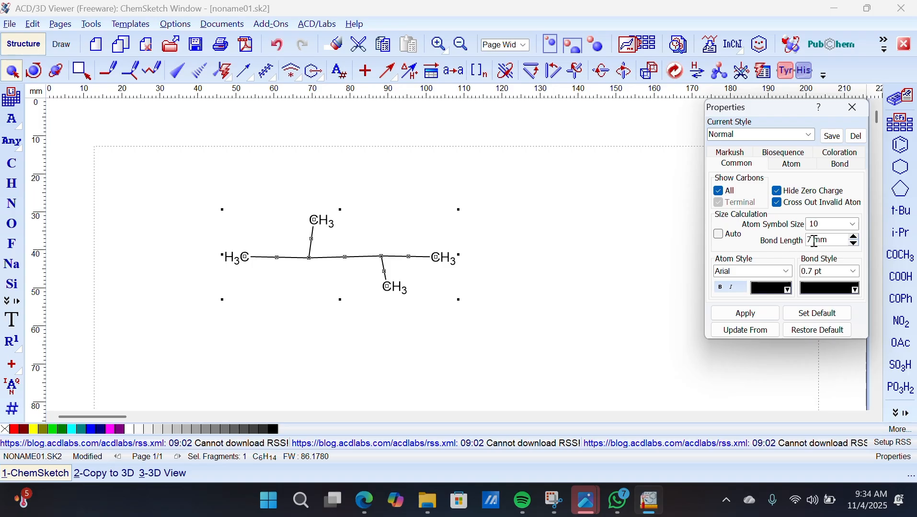
double_click(816, 241)
type("15")
left_click(762, 315)
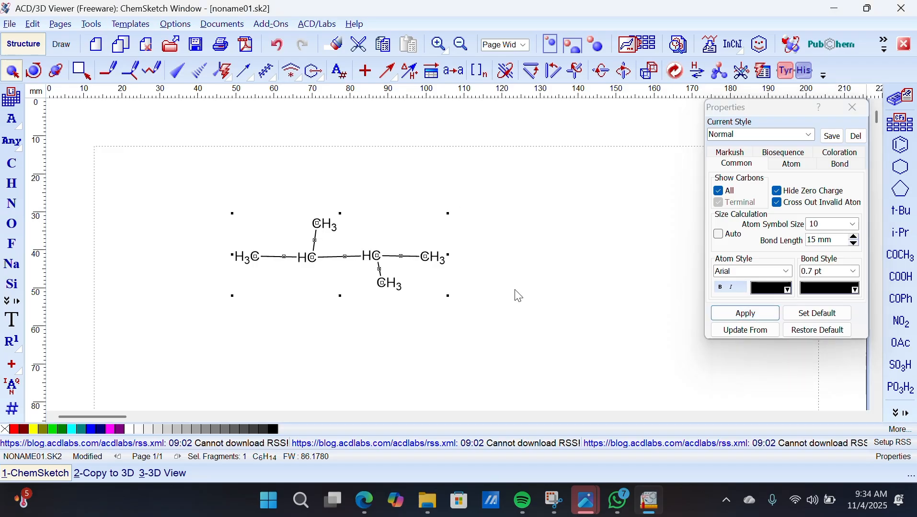
left_click(854, 108)
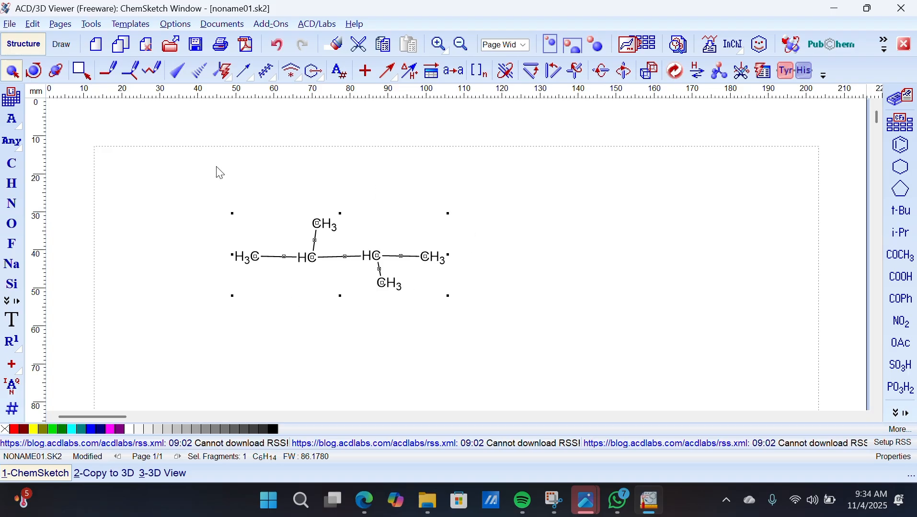
- Clean the selected structure's geometry and add explicit hydrogens to all its carbons
left_click(97, 25)
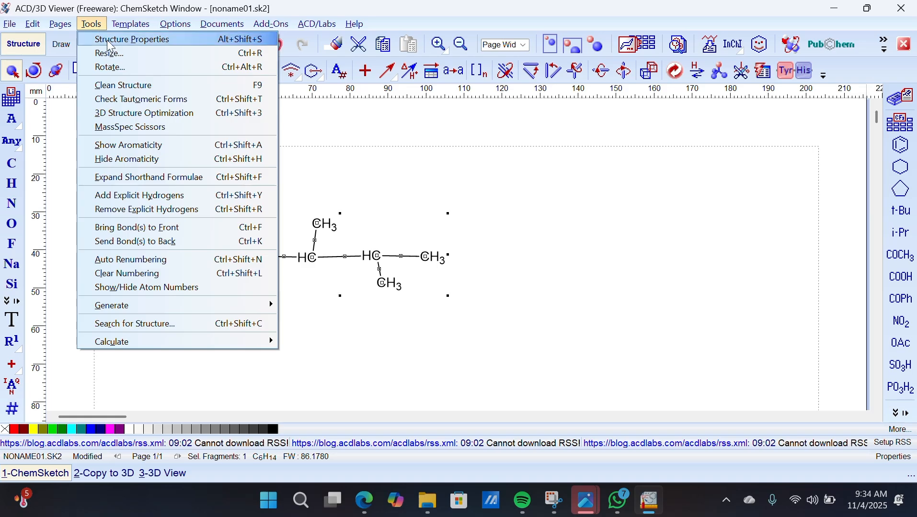
left_click(130, 93)
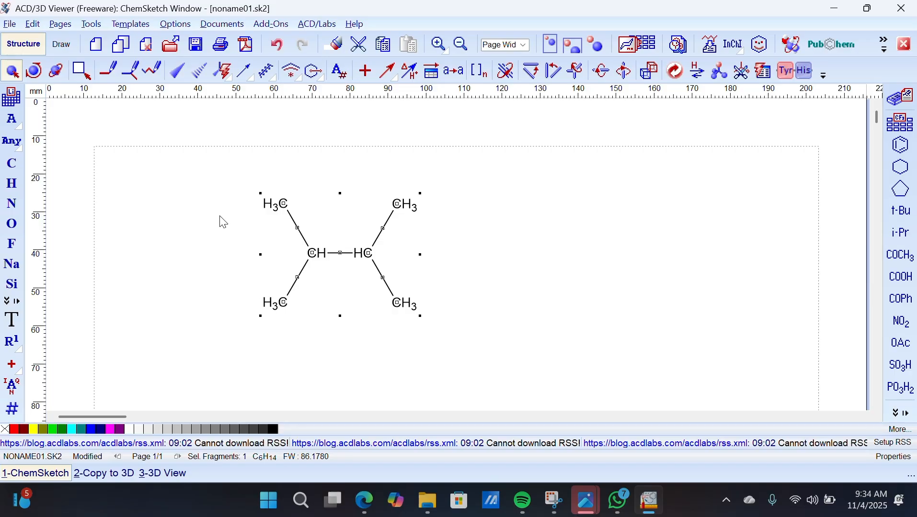
left_click(92, 25)
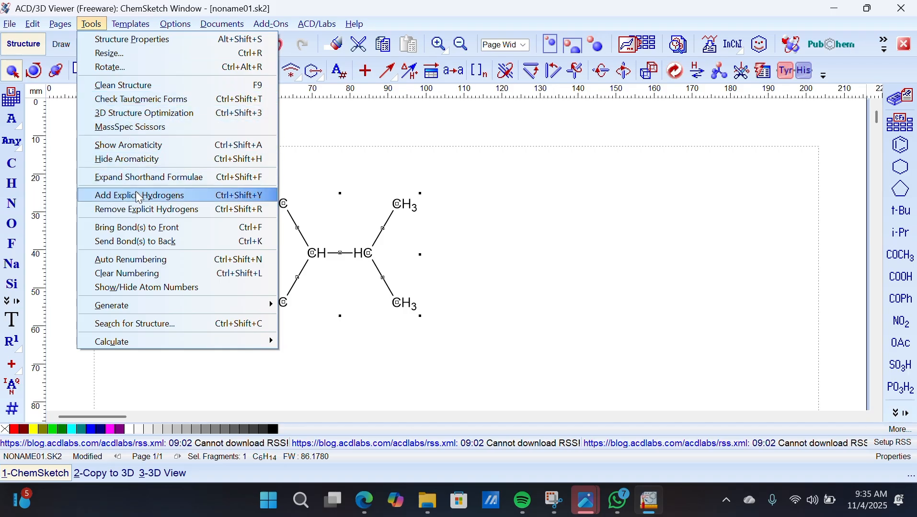
left_click(193, 195)
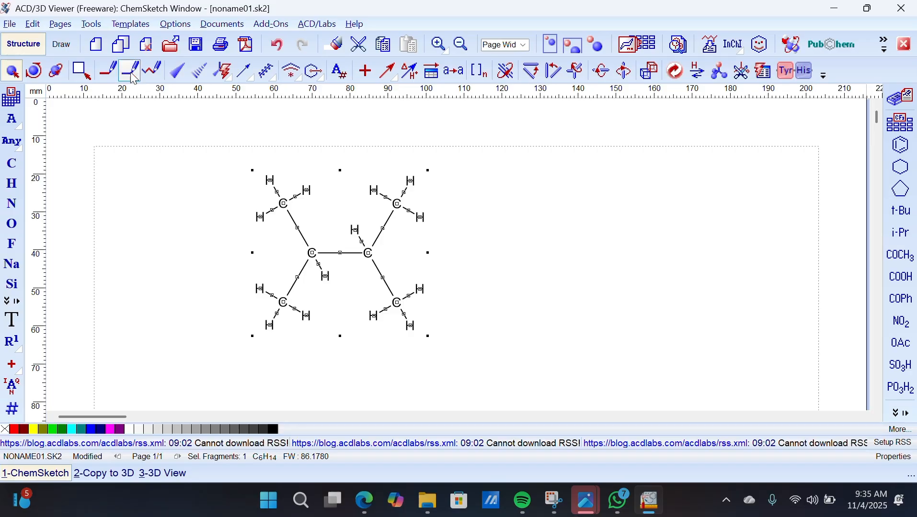
- Show the atom numbers on the structure and generate its chemical name beneath the drawing
left_click(97, 30)
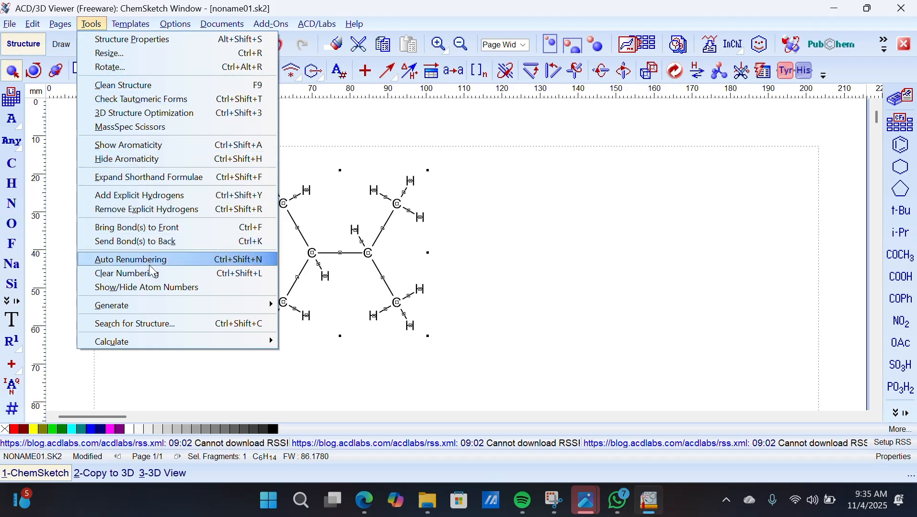
left_click(164, 289)
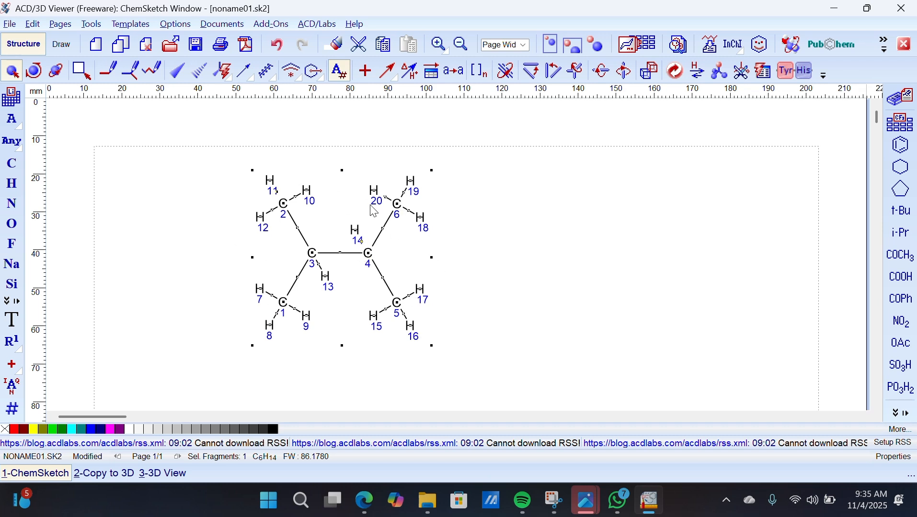
left_click(91, 24)
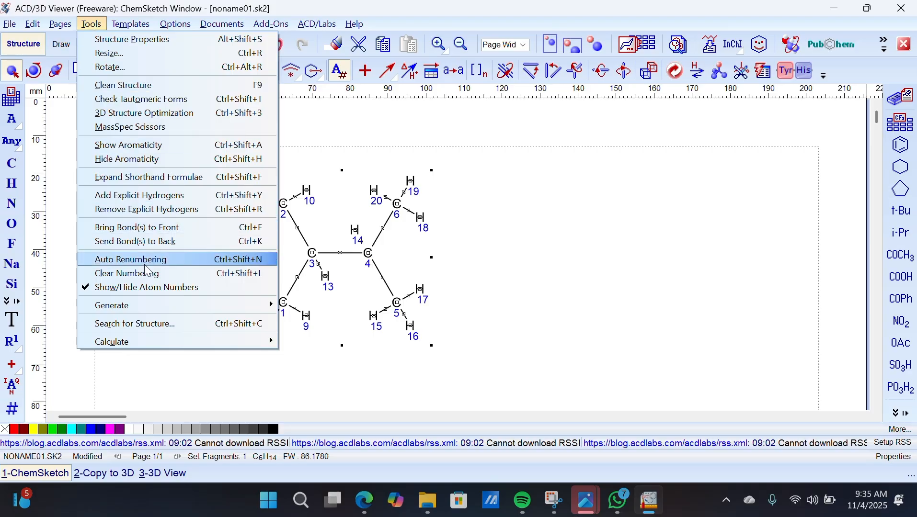
mouse_move(158, 301)
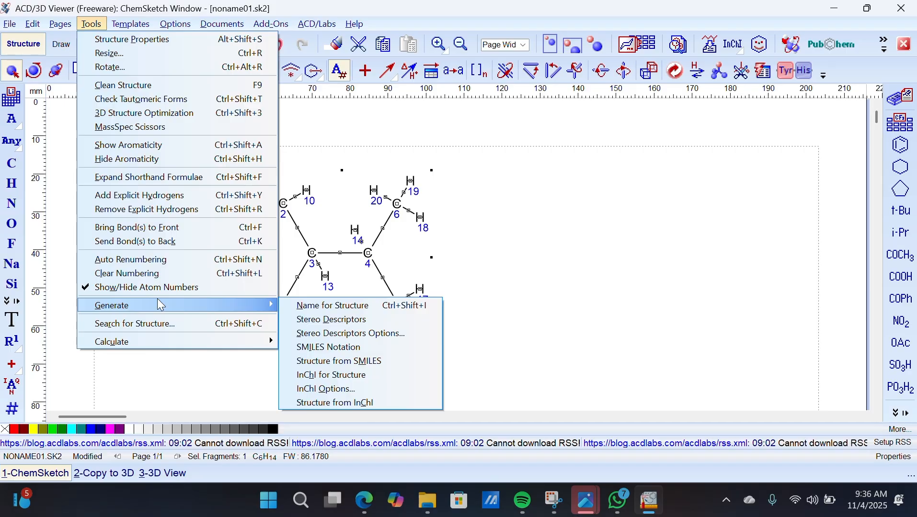
left_click(210, 301)
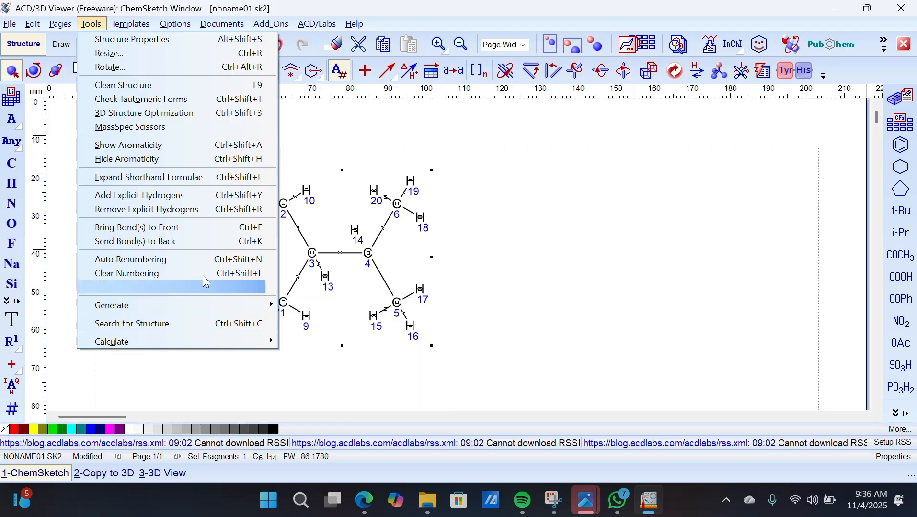
left_click(98, 21)
left_click(99, 27)
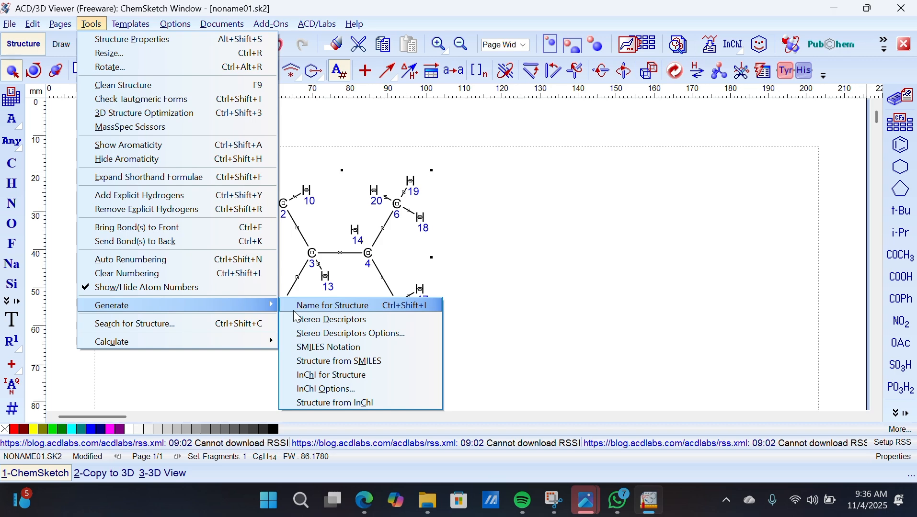
left_click(294, 310)
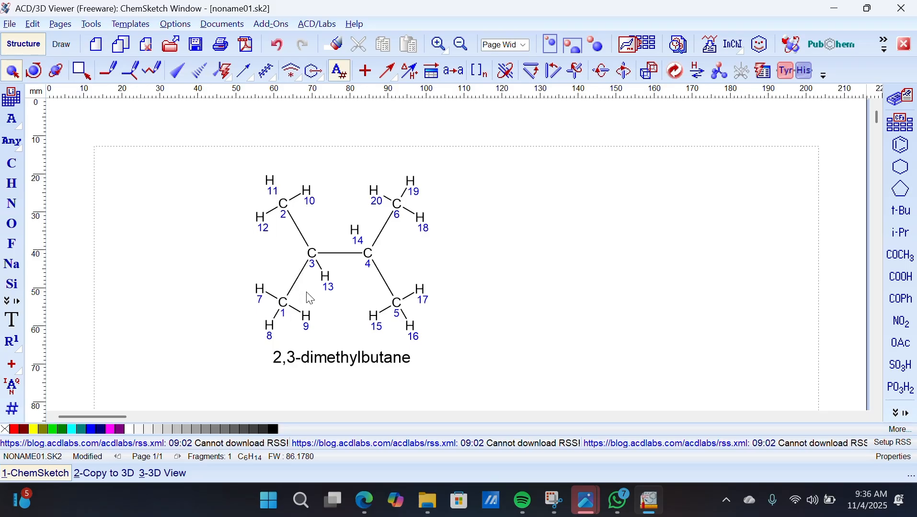
- Calculate the molecular formula, copy the result to the page and place it beside the upper part of the structure
left_click(92, 24)
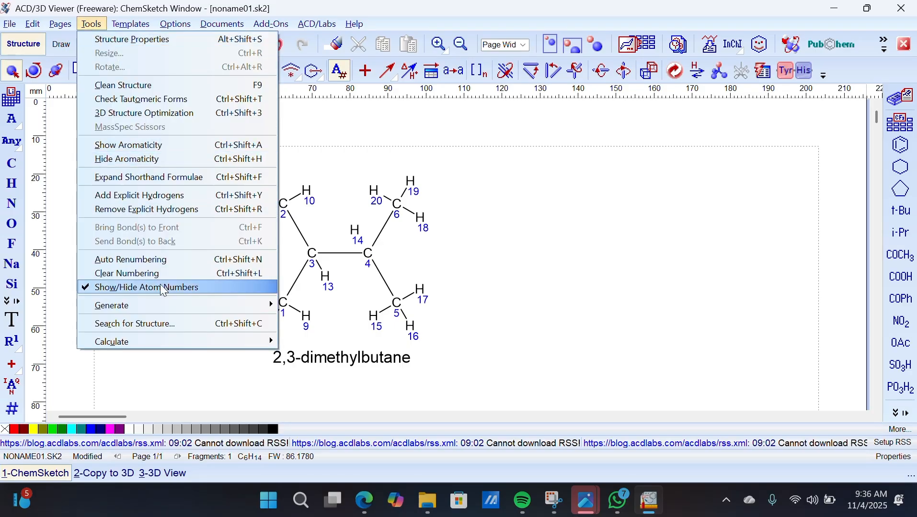
mouse_move(169, 341)
mouse_move(253, 337)
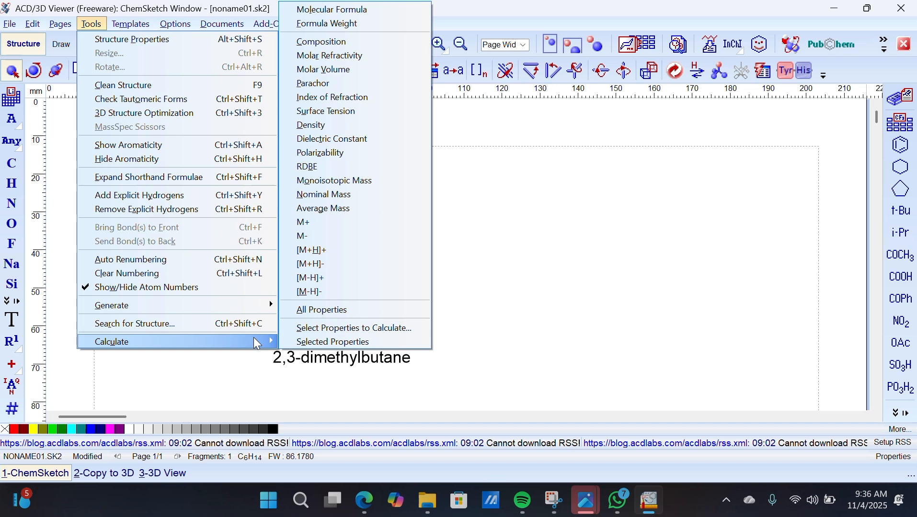
left_click(328, 17)
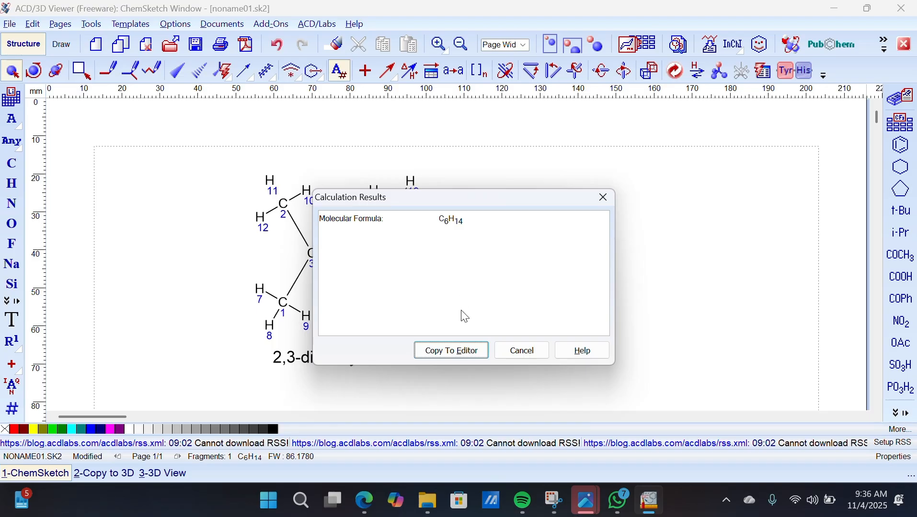
left_click(455, 354)
left_click_drag(497, 190, 549, 211)
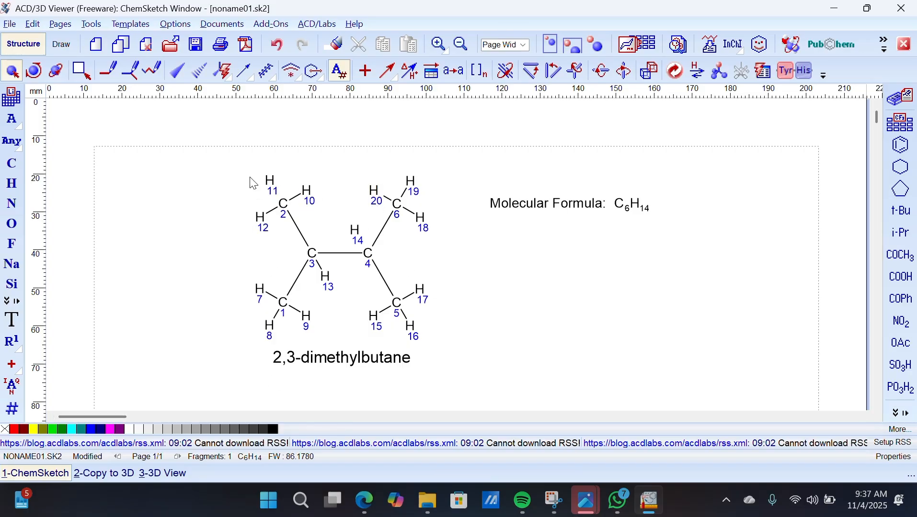
- Calculate the formula weight, copy it to the page and align it below the molecular formula
left_click(94, 25)
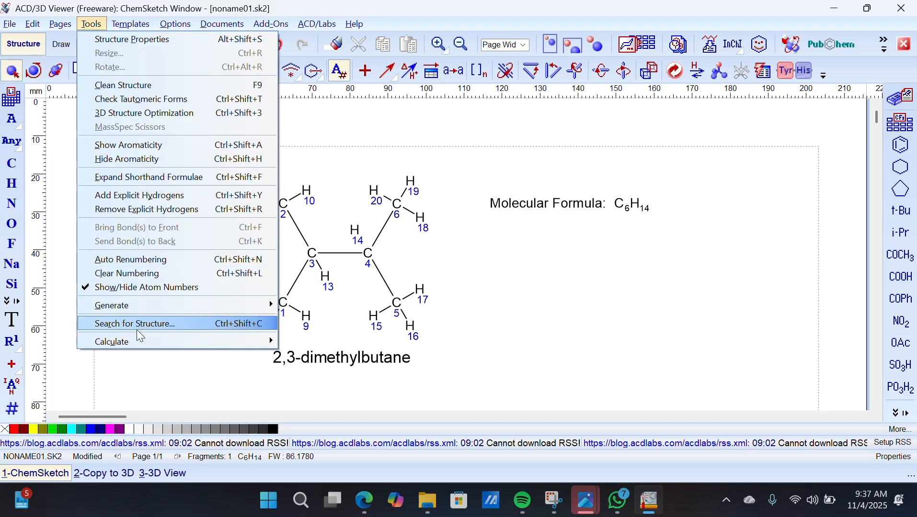
mouse_move(140, 340)
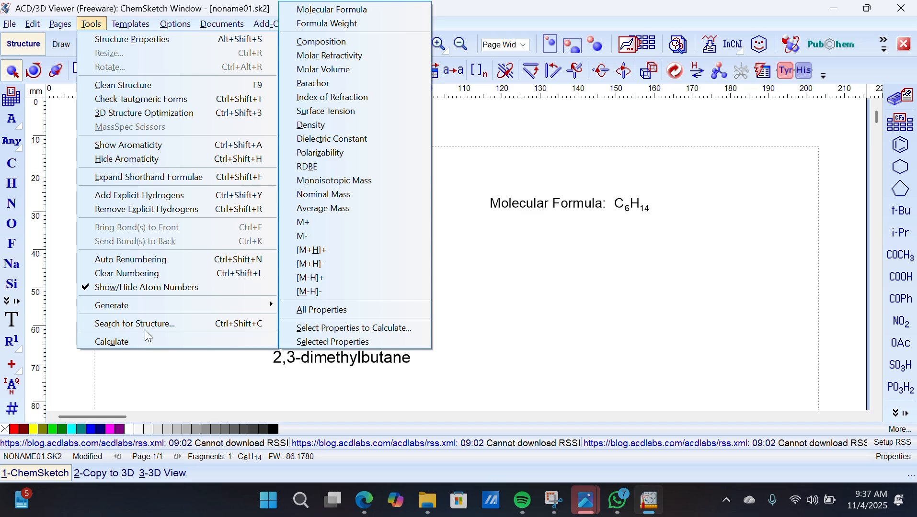
left_click(318, 25)
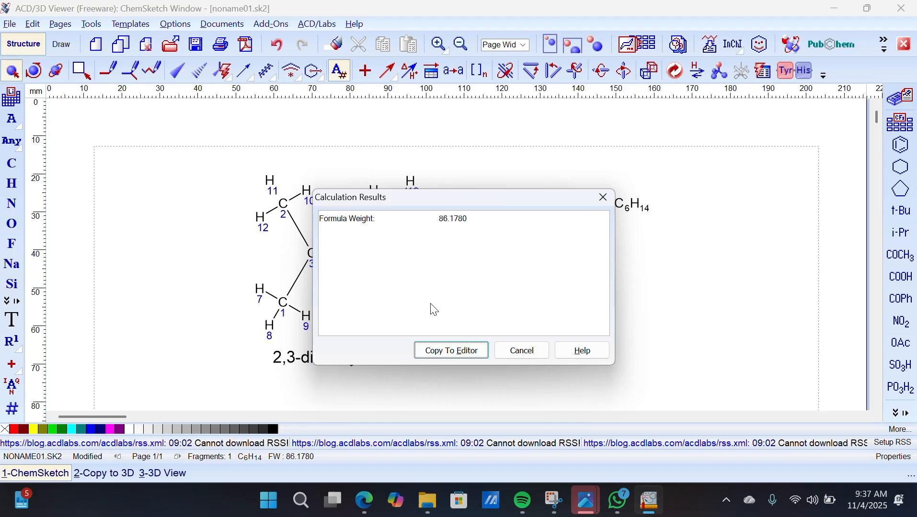
left_click(442, 356)
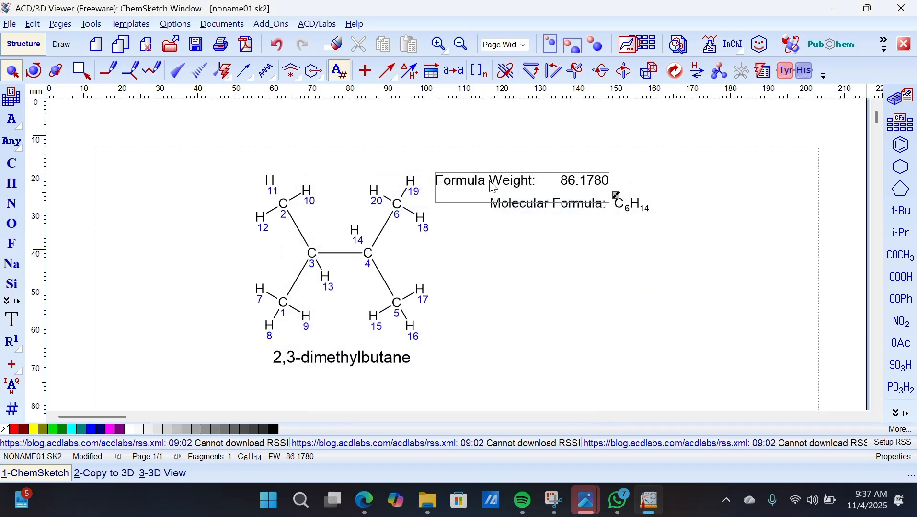
left_click_drag(489, 179, 573, 247)
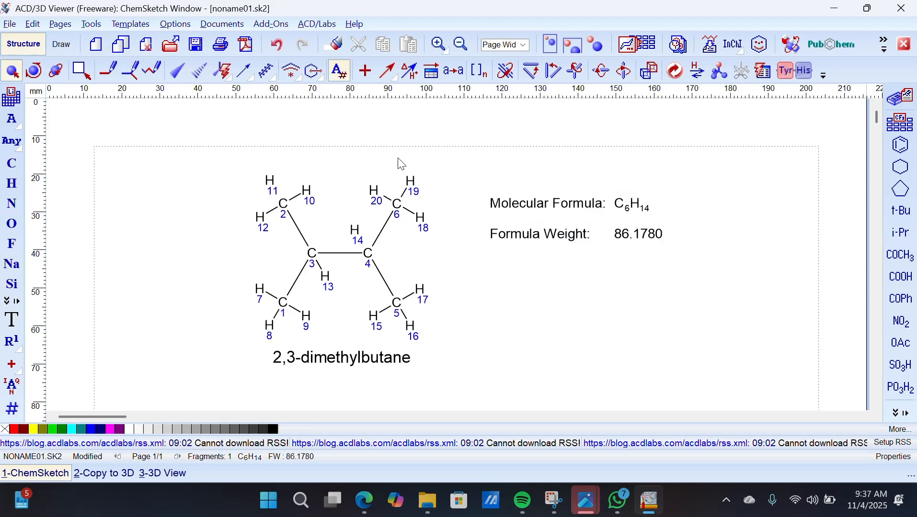
- Calculate the molar refractivity, copy it to the page and align it below the formula weight
left_click(91, 24)
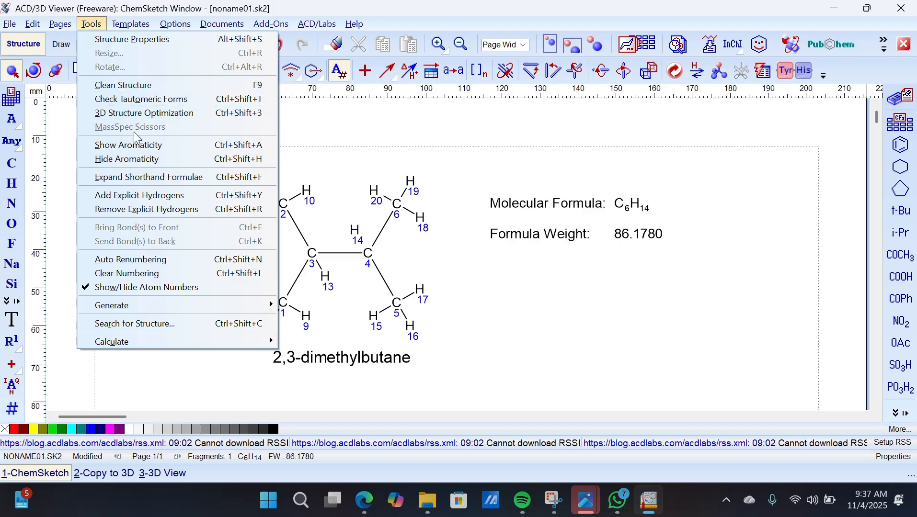
left_click(91, 24)
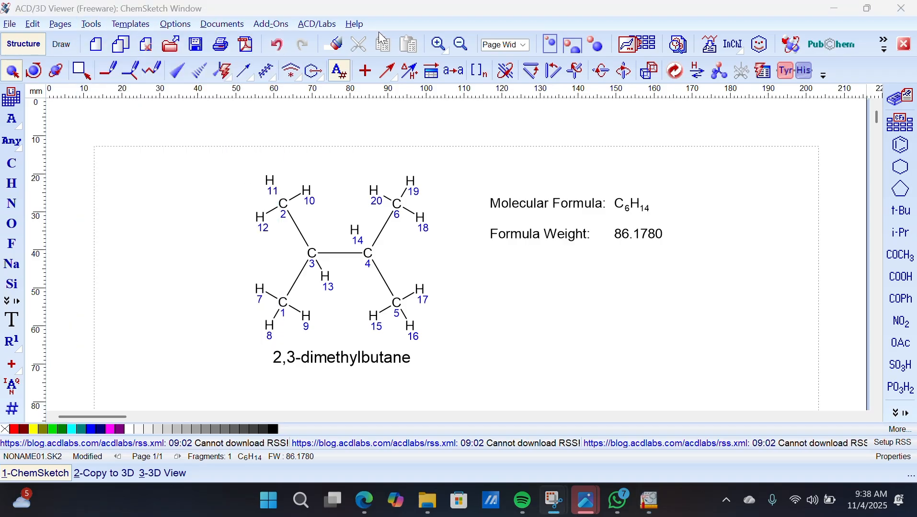
left_click(100, 25)
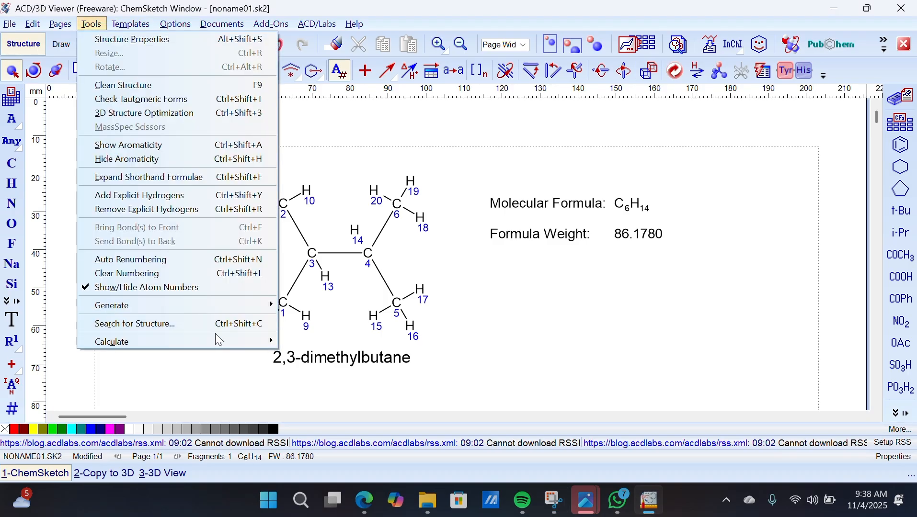
mouse_move(217, 338)
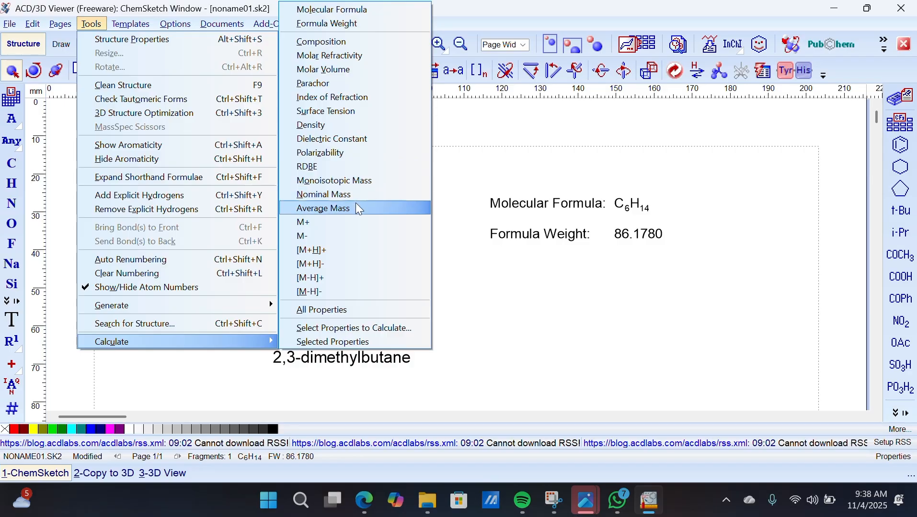
left_click(366, 54)
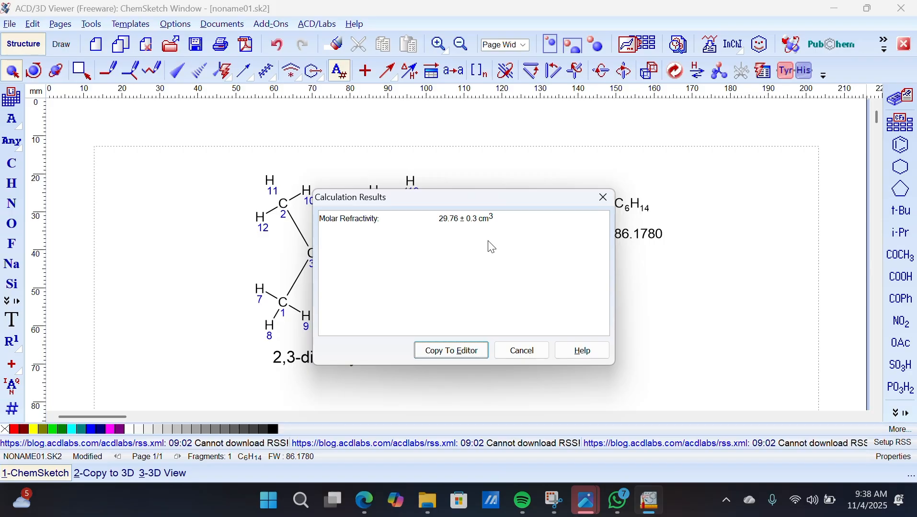
left_click(452, 351)
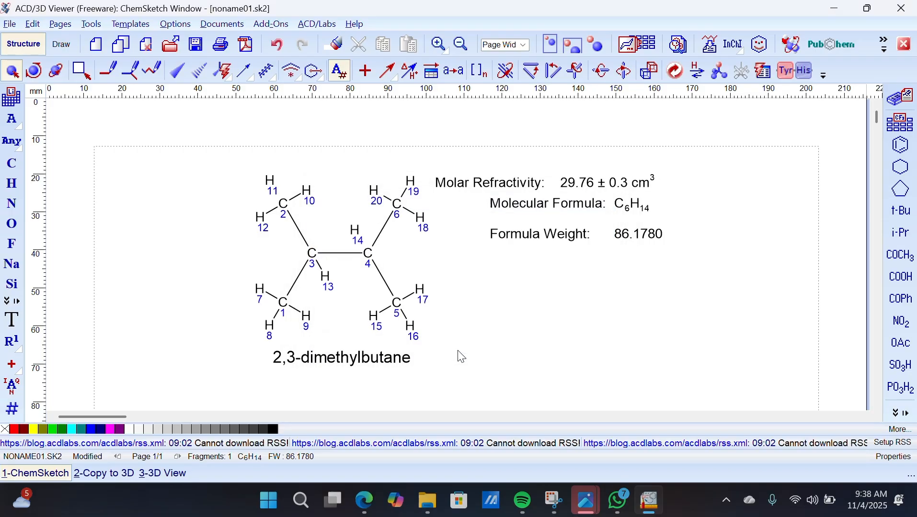
left_click_drag(532, 179, 589, 266)
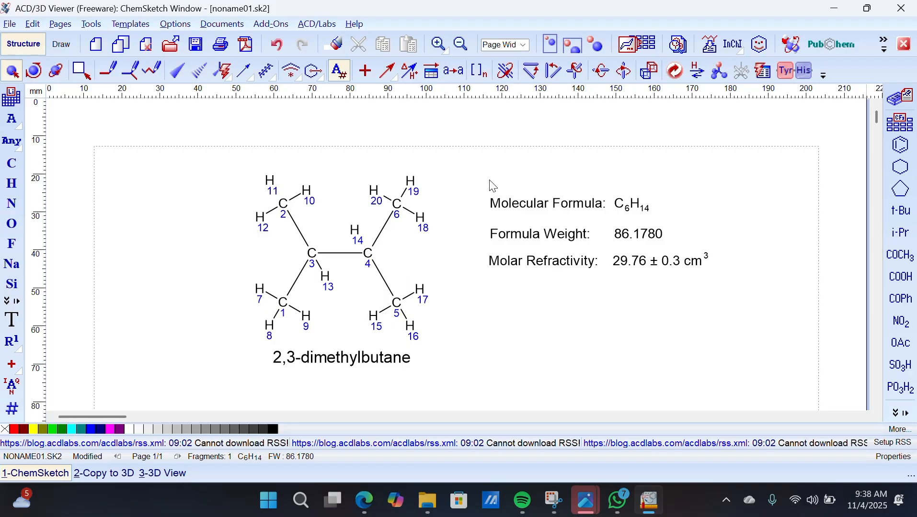
- Open the structure in ACD/3D Viewer and view its space-filling model rotating
left_click(799, 44)
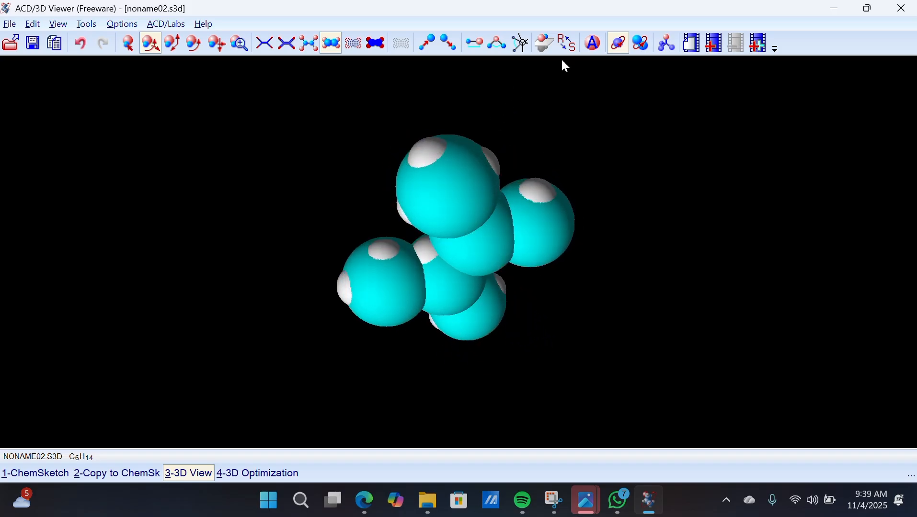
left_click(591, 48)
left_click(549, 159)
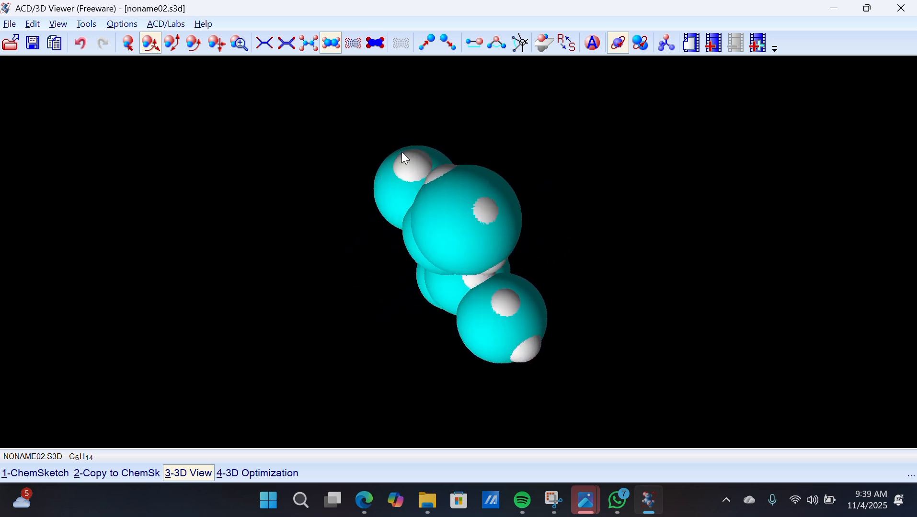
- View the rotating molecule as wireframe, sticks, balls and sticks, spacefill and dots only
mouse_move(418, 171)
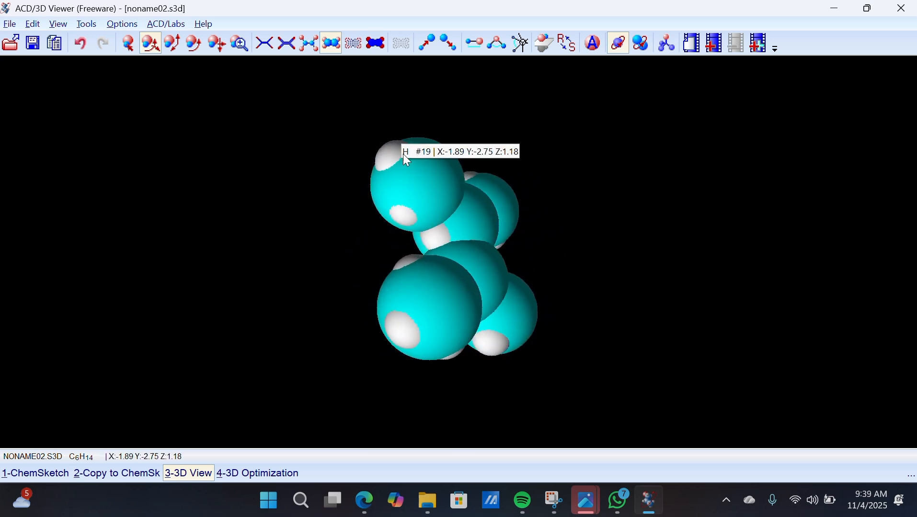
left_click(265, 48)
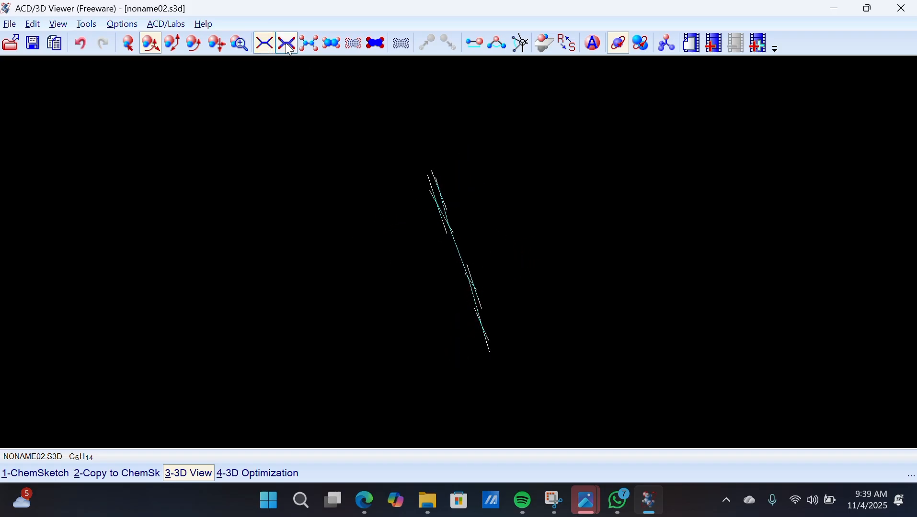
left_click(288, 48)
left_click(311, 46)
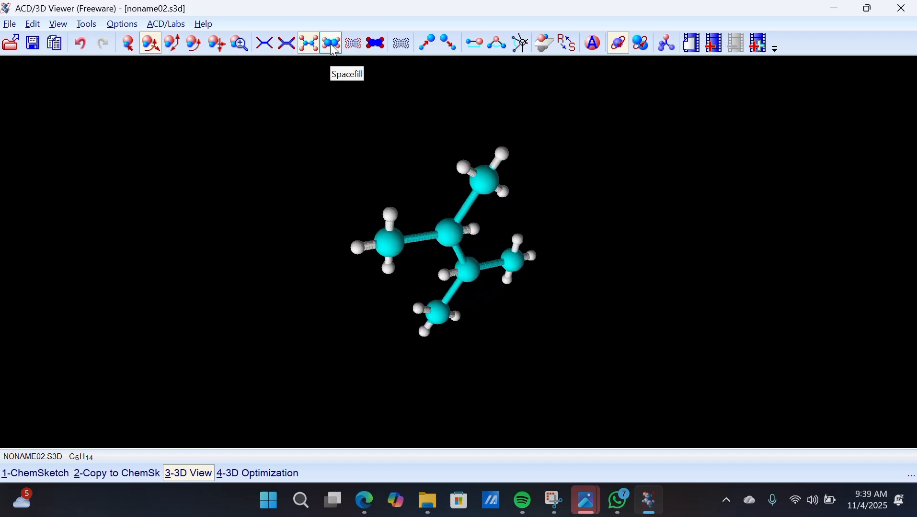
left_click(334, 49)
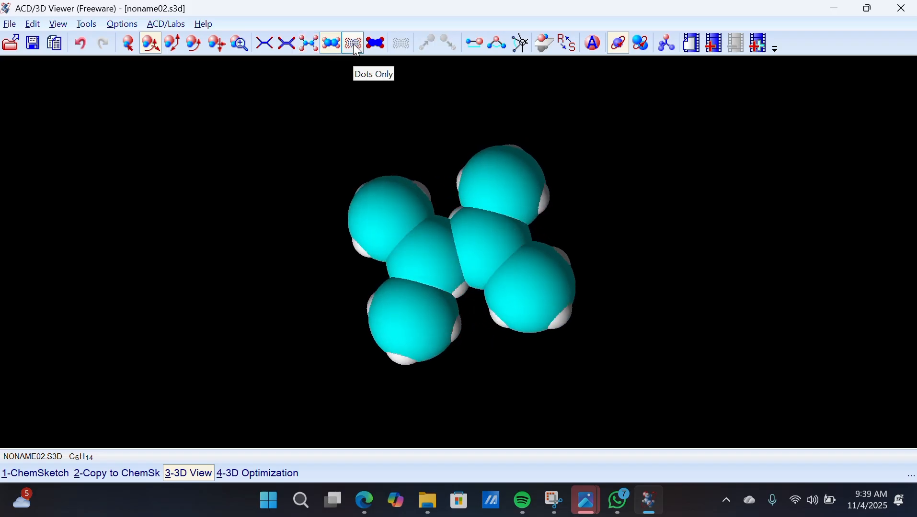
left_click(357, 50)
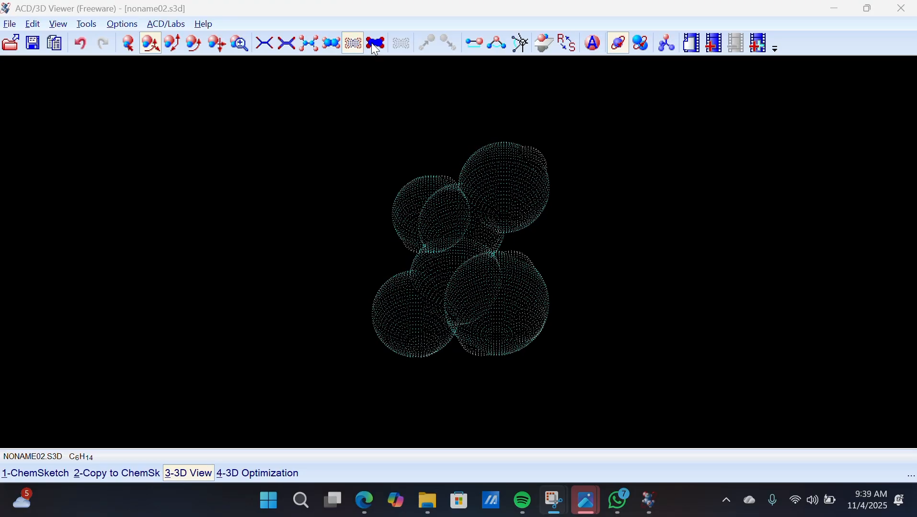
mouse_move(489, 186)
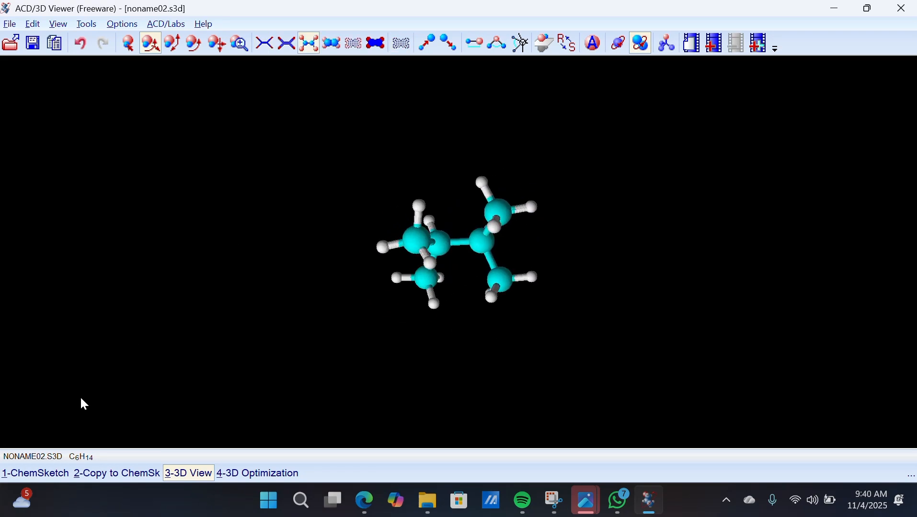
- Return to the ChemSketch drawing and save it as a JPEG image named "2,3 dimetil butana 2d" in the Pictures folder
left_click(55, 473)
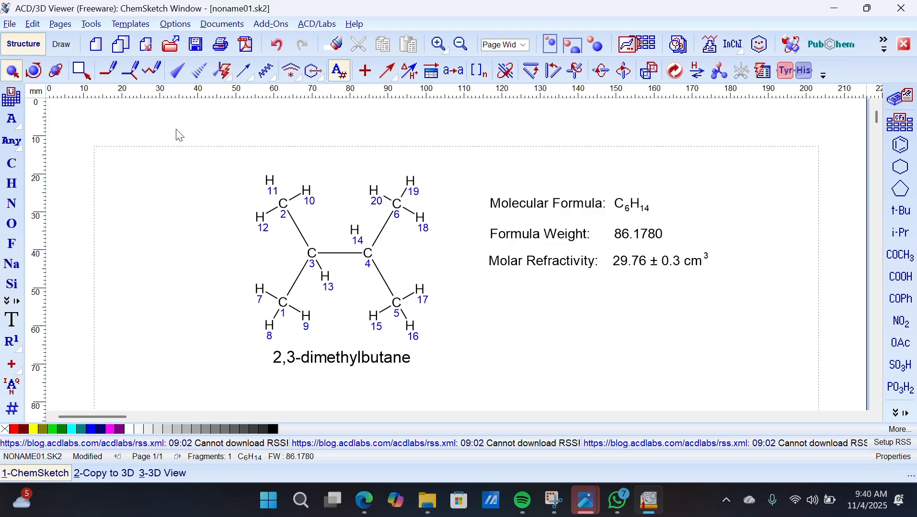
left_click(10, 25)
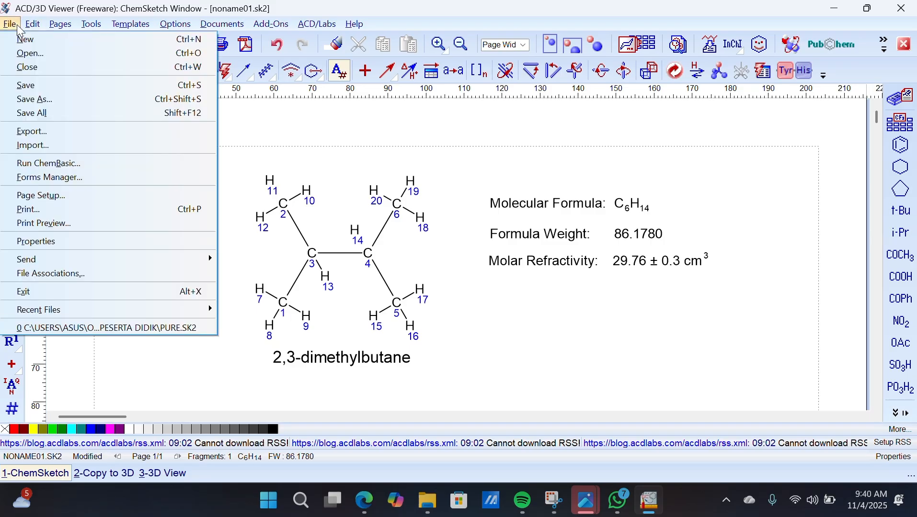
left_click(46, 97)
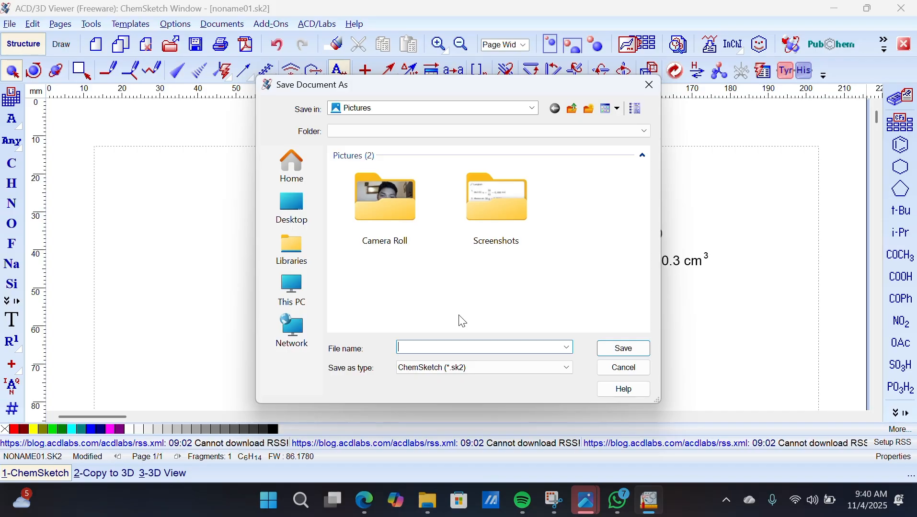
type("2,")
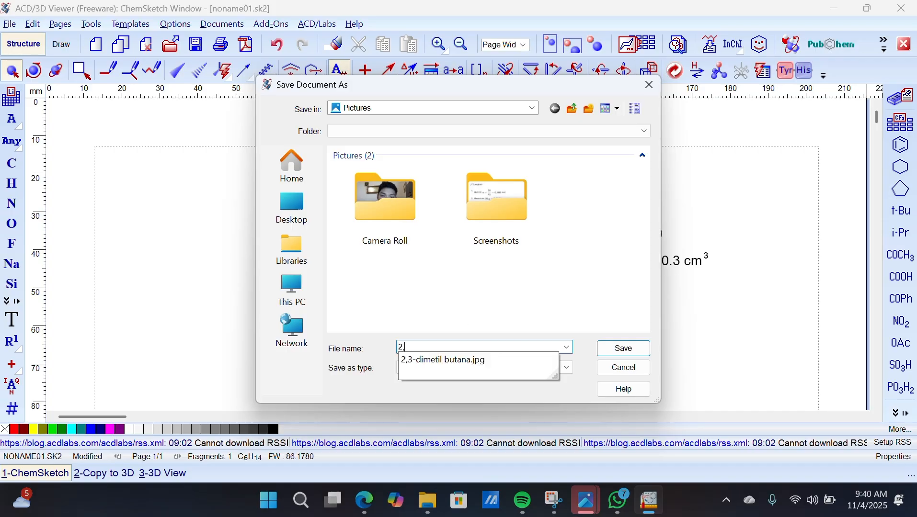
type("3 dimetil butana 2d")
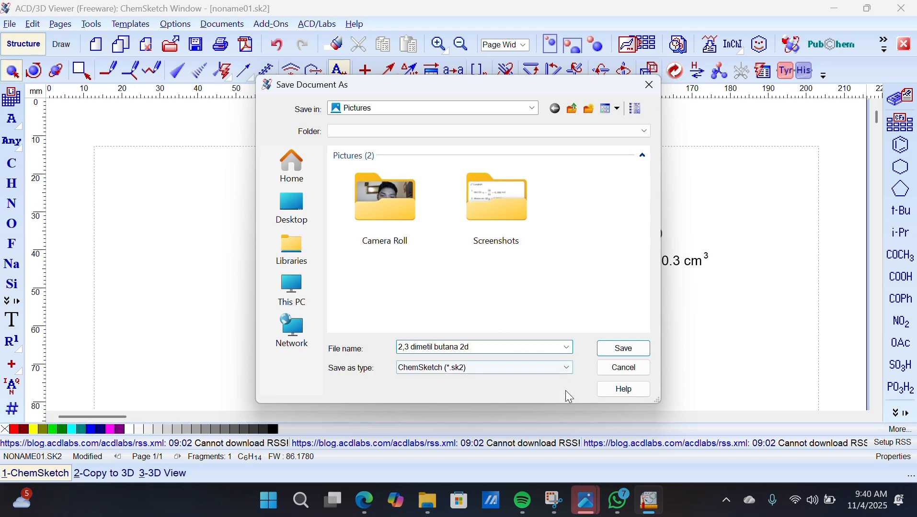
left_click(567, 370)
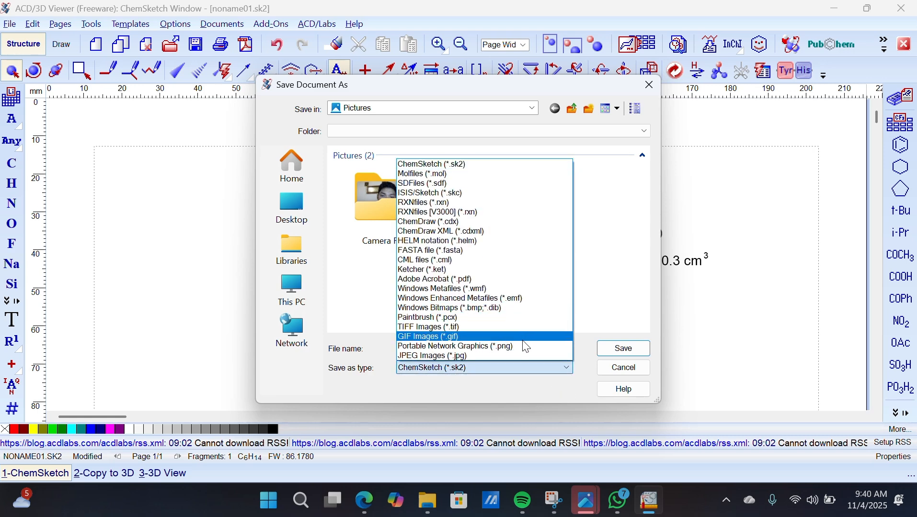
left_click(417, 356)
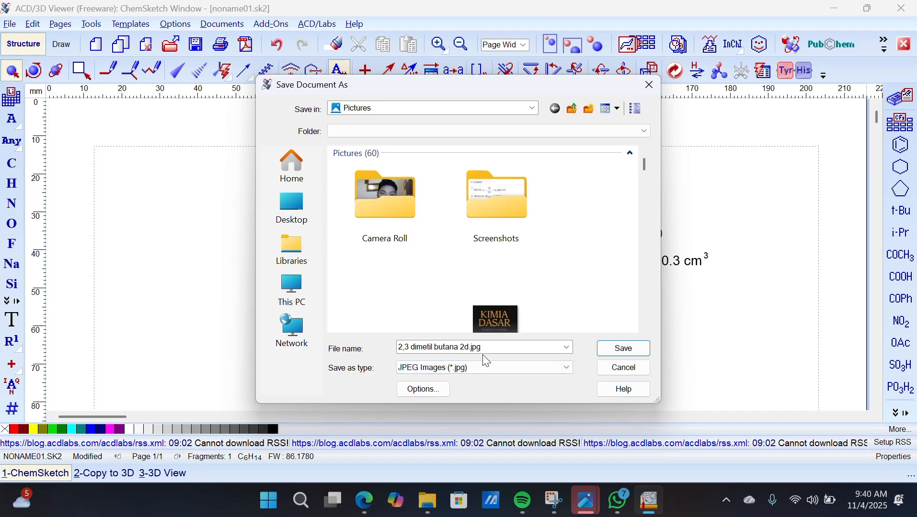
left_click(609, 342)
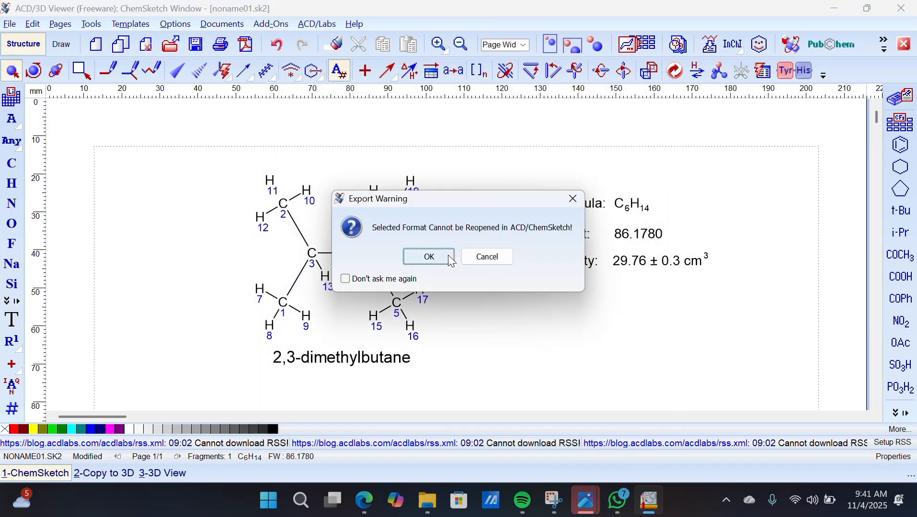
left_click(439, 255)
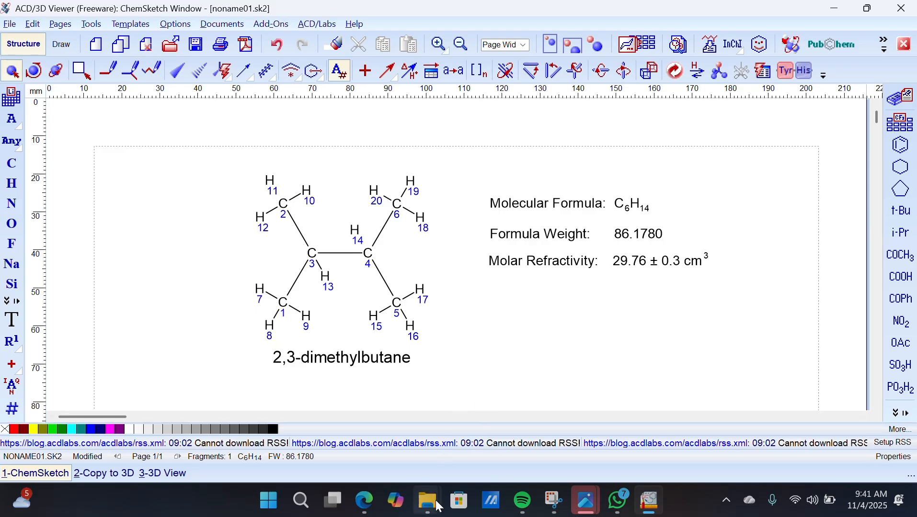
- Open the saved "2,3 dimetil butana 2d" image from File Explorer to check it, and switch back to ChemSketch
mouse_move(440, 506)
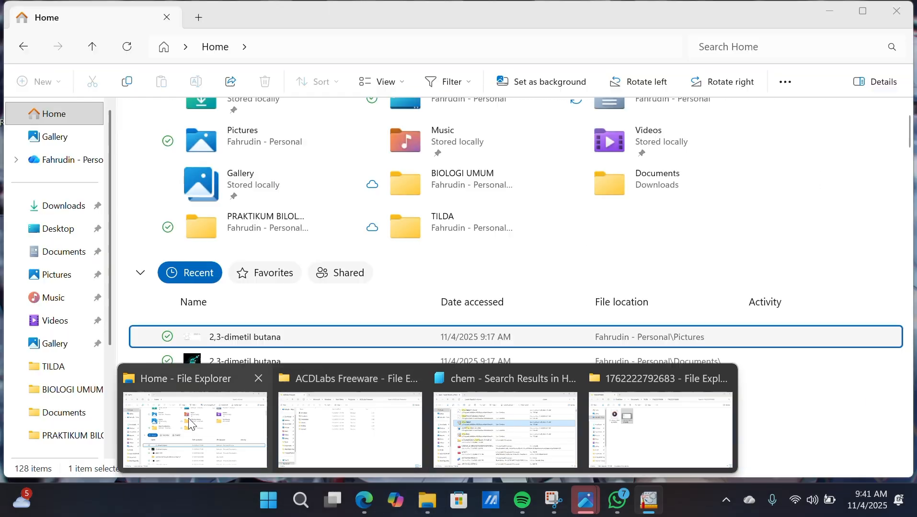
left_click(188, 423)
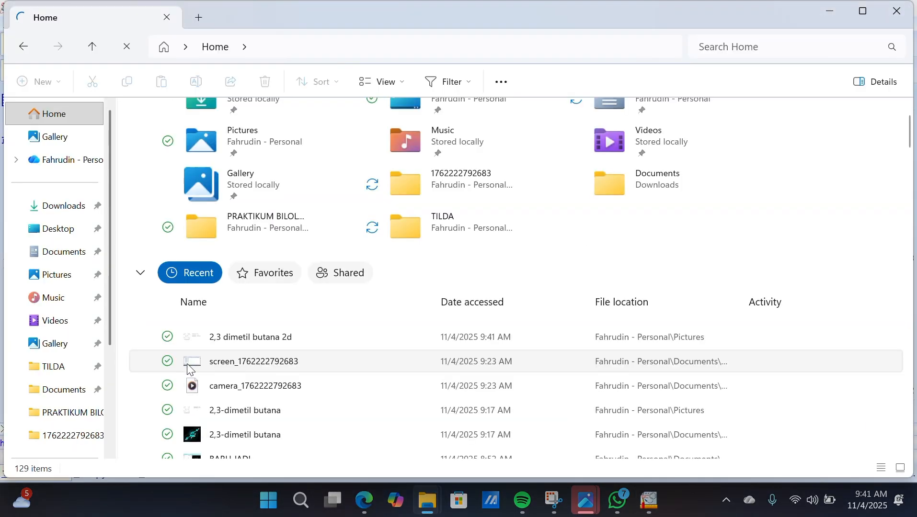
double_click(219, 343)
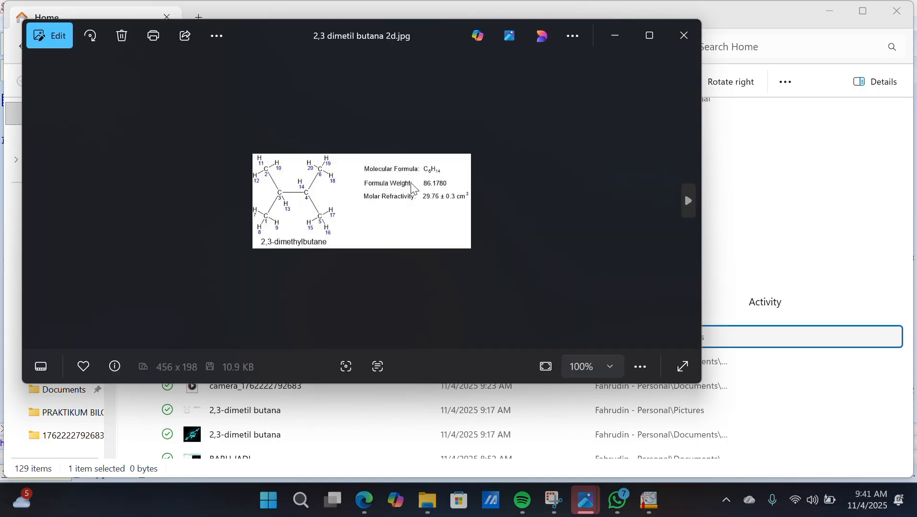
left_click(617, 45)
left_click(646, 489)
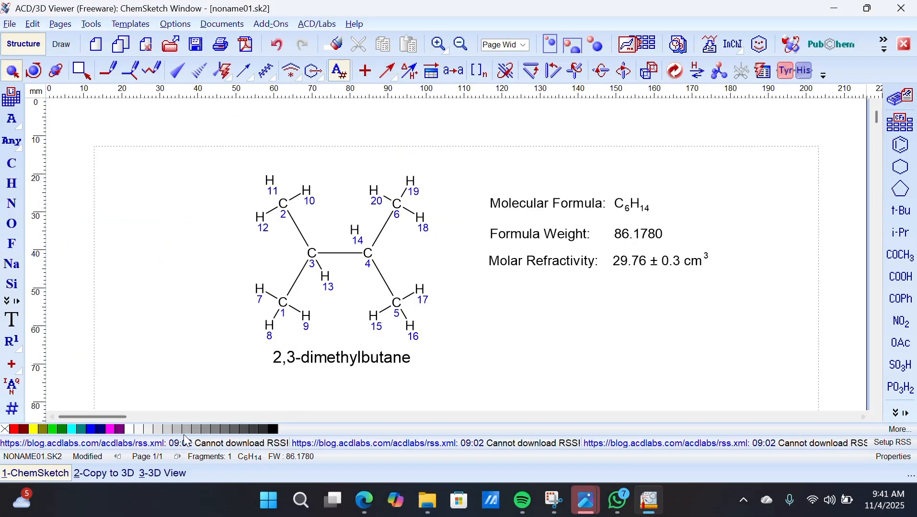
- Save the molecule in 3D Viewer as a PNG image named "2,3 dimetil butana 3d" in the DASAR DASAR MIPA folder
left_click(178, 474)
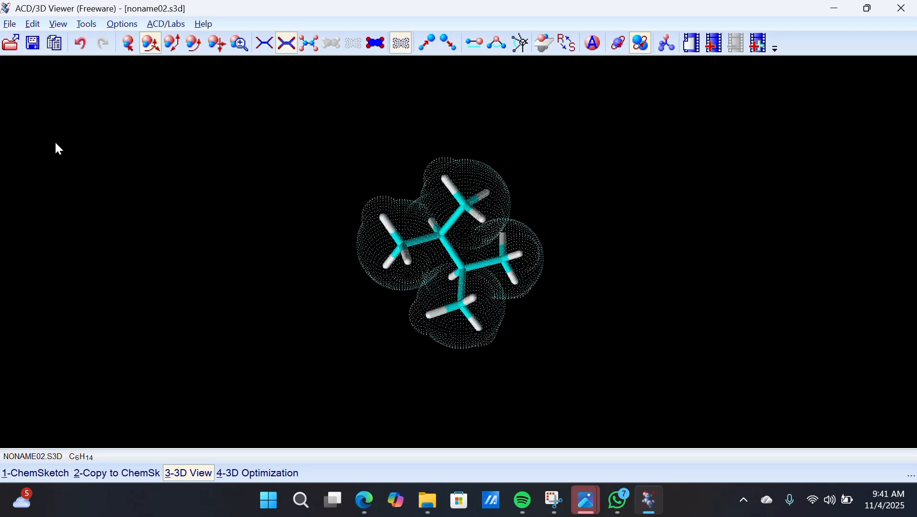
left_click(10, 25)
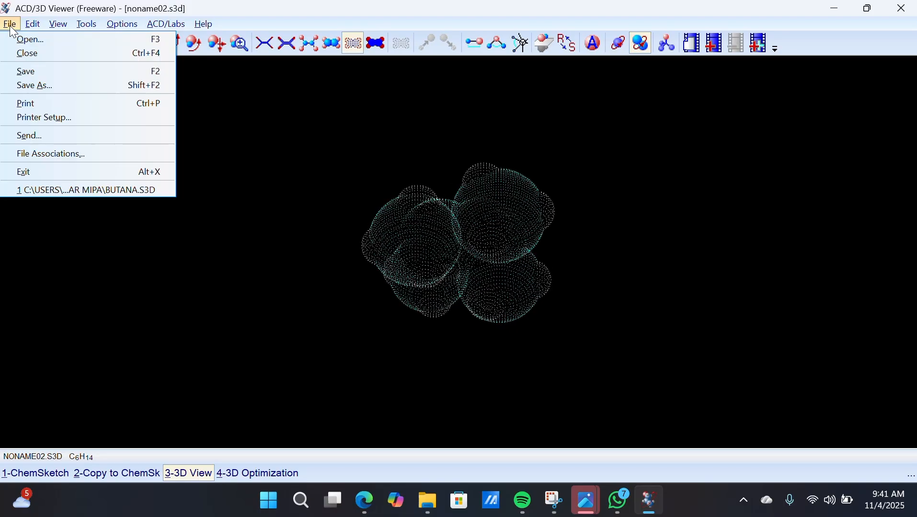
left_click(44, 86)
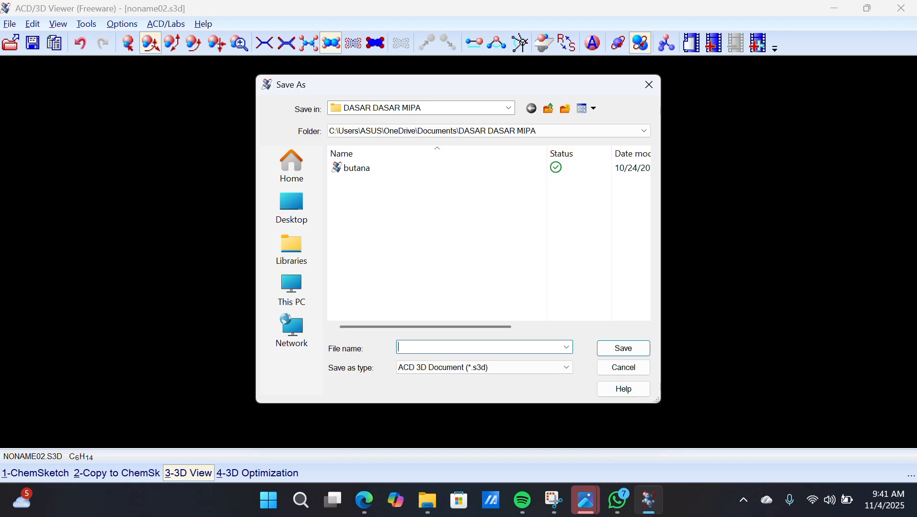
type("2,3 dimetil butana 3d")
left_click(565, 375)
key("Escape")
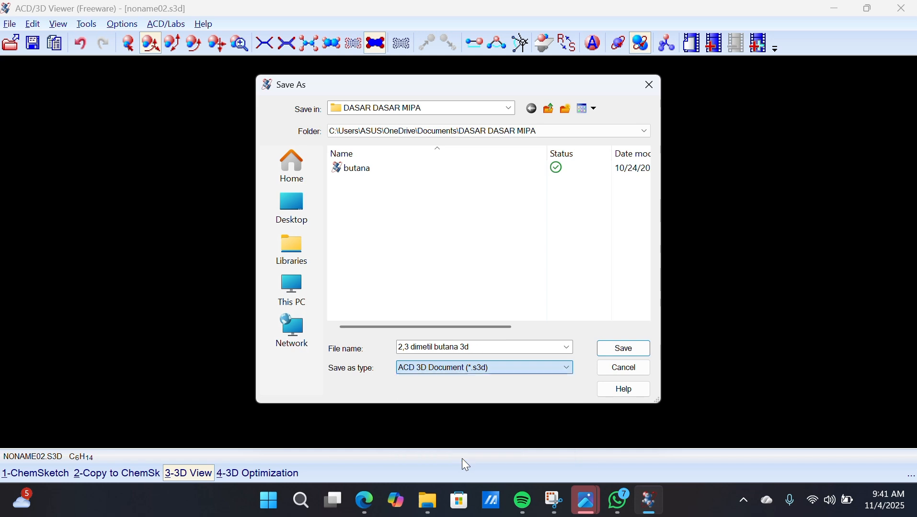
left_click(461, 459)
left_click(624, 343)
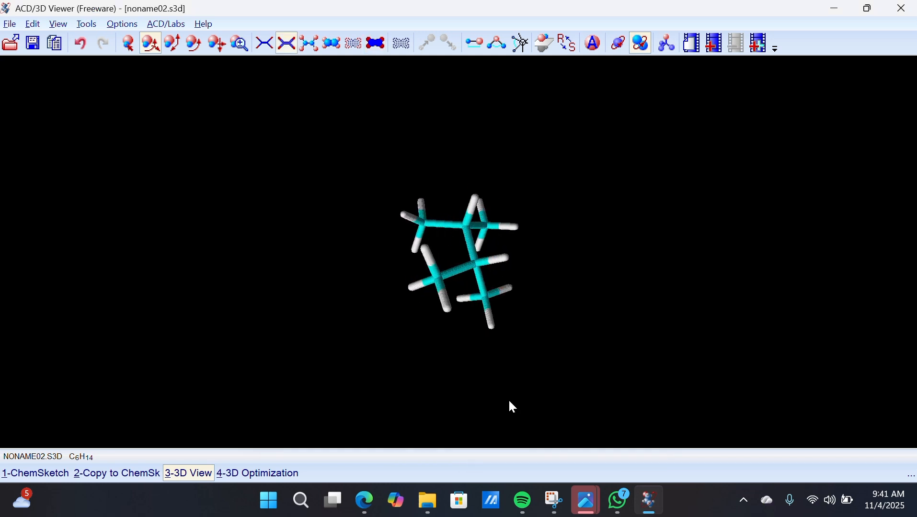
- Open the saved "2,3 dimetil butana 3d" image from File Explorer to check it, and return to the ChemSketch drawing
mouse_move(428, 501)
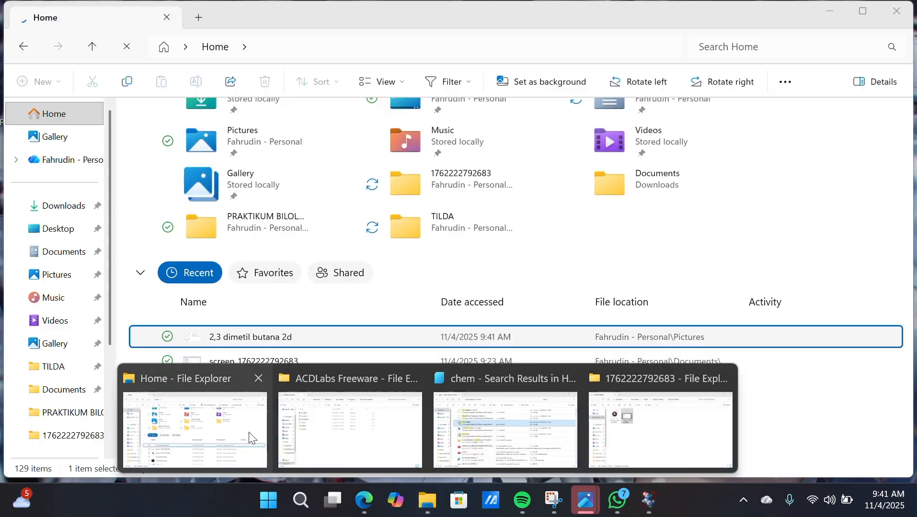
left_click(249, 439)
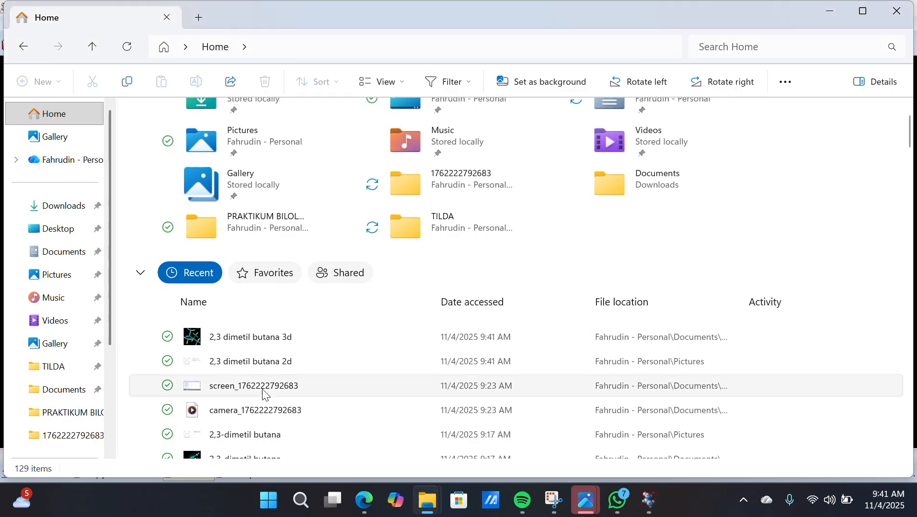
double_click(274, 340)
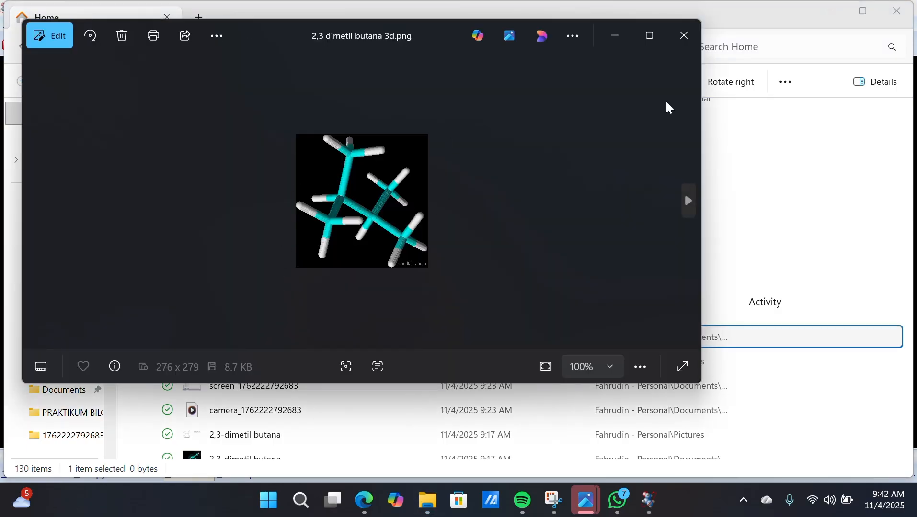
left_click(622, 40)
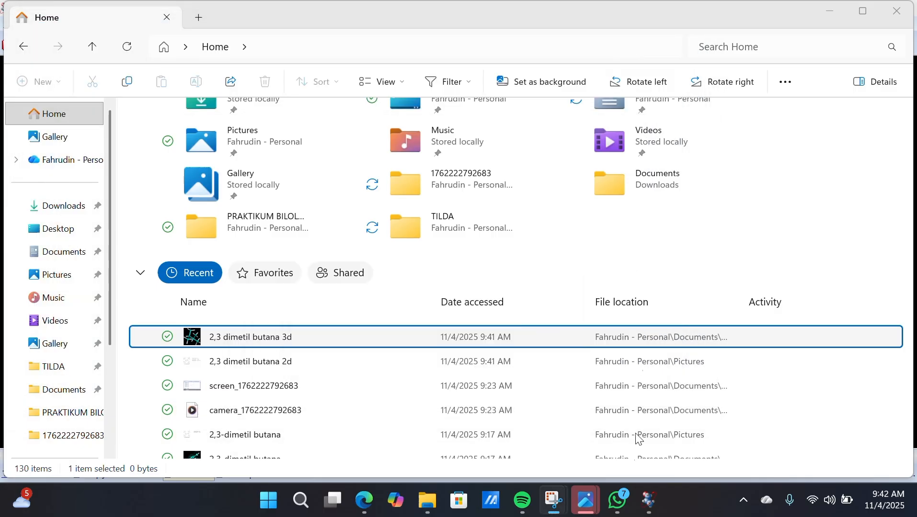
left_click(652, 506)
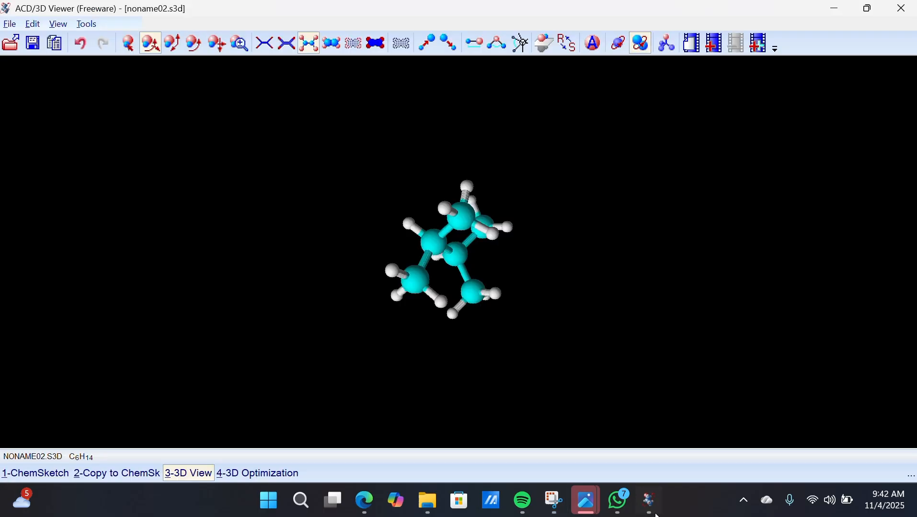
left_click(58, 475)
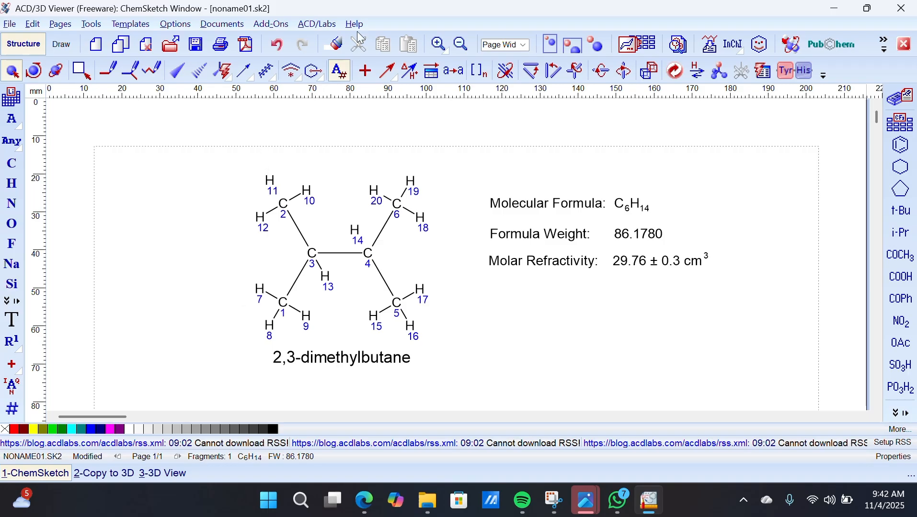
left_click(375, 42)
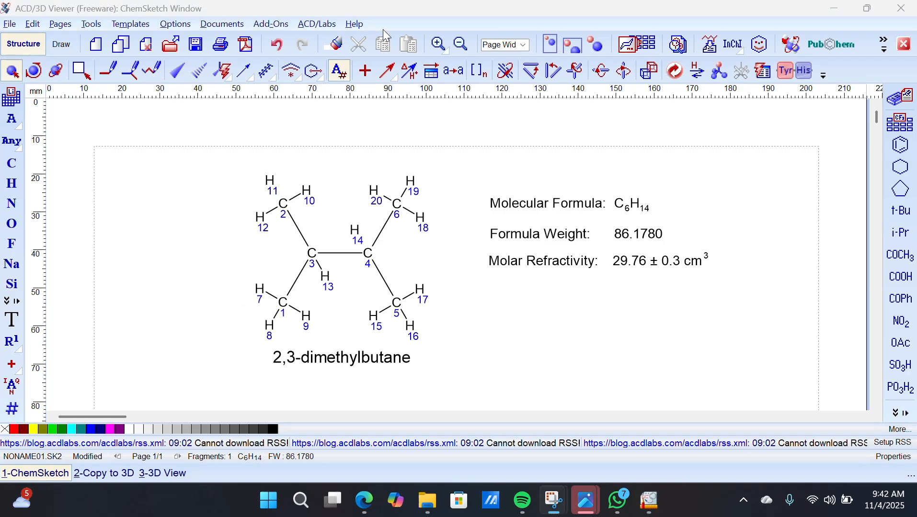